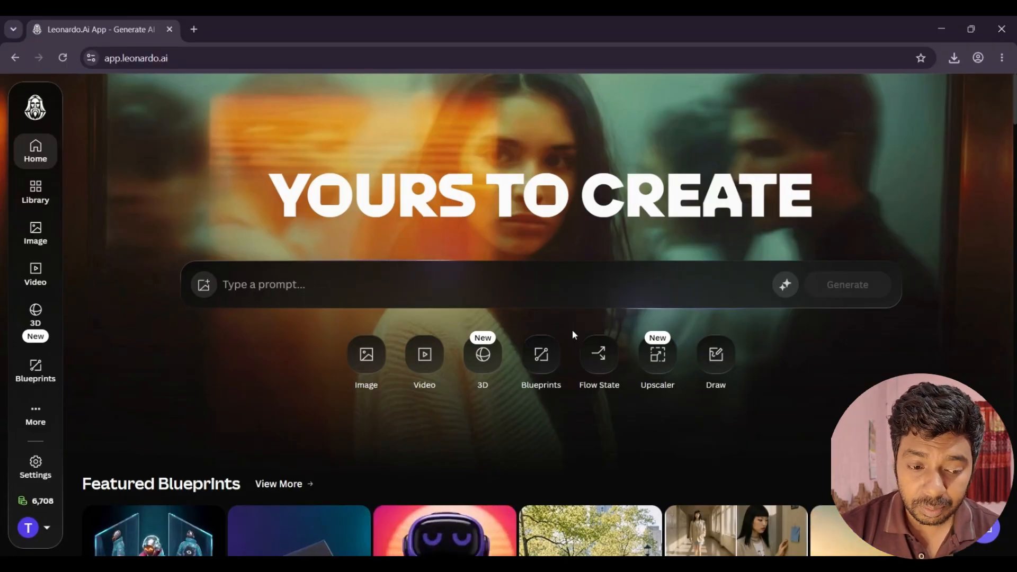
Open the image creation page and set it to four generations with 16:9 dimensions
{"action": "left_click", "coordinate": [367, 366]}
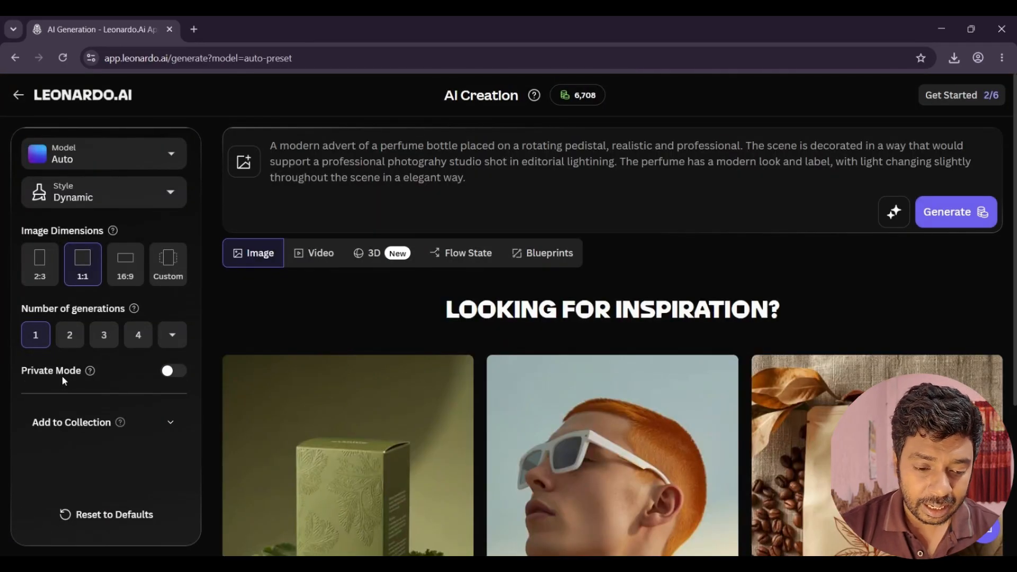
{"action": "left_click", "coordinate": [137, 337]}
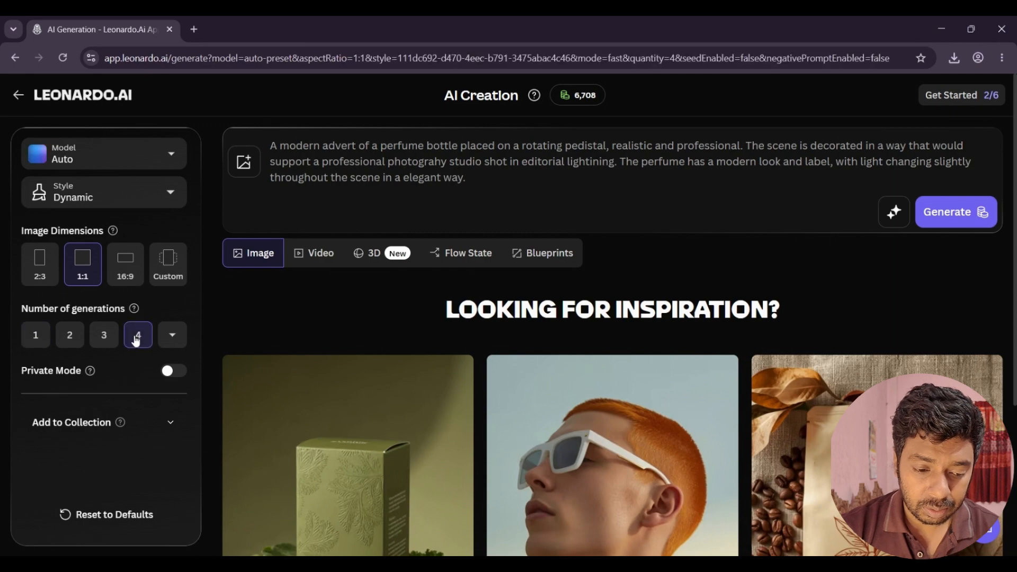
{"action": "left_click", "coordinate": [132, 262]}
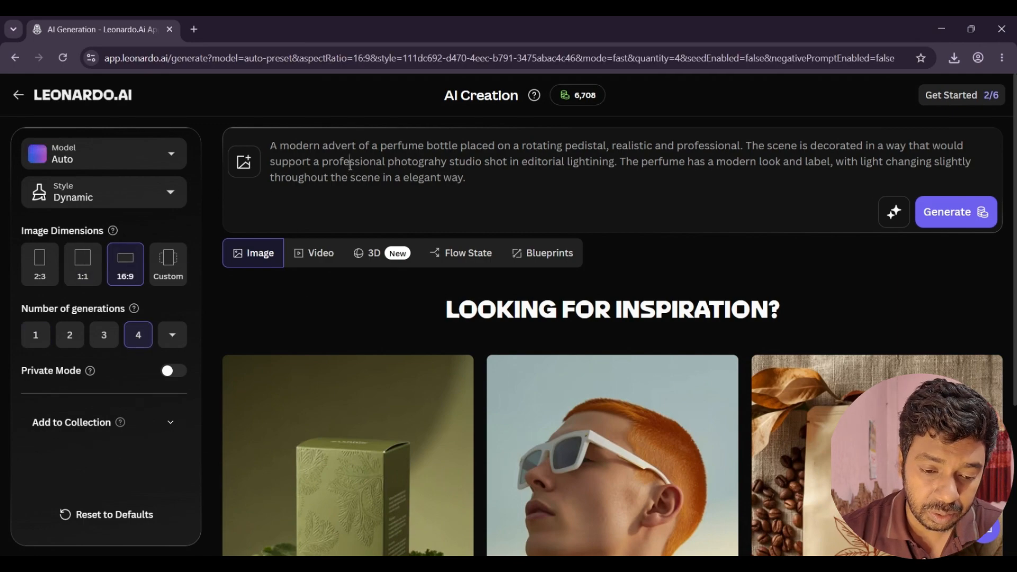
Replace the existing image prompt with 'Give me perfume product design photo for video ads product name "Reloxi"'
{"action": "key", "text": "ctrl+a"}
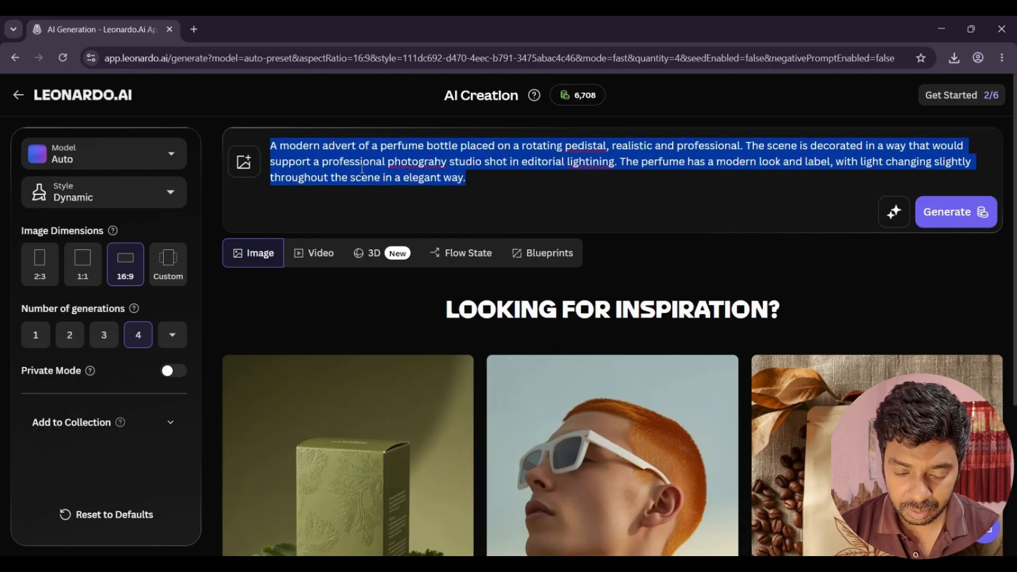
{"action": "key", "text": "BackSpace"}
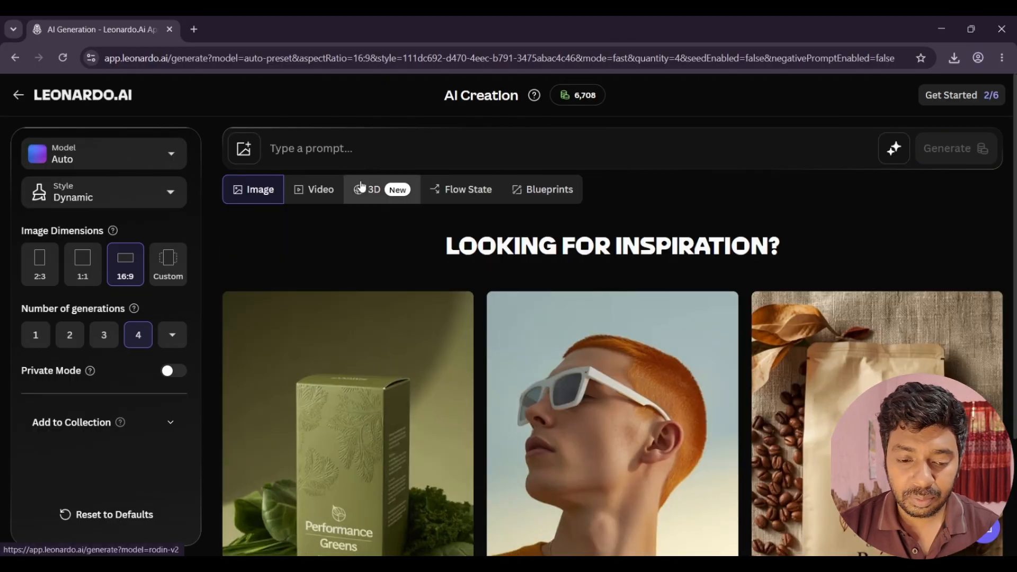
{"action": "type", "text": "Give me perfume product"}
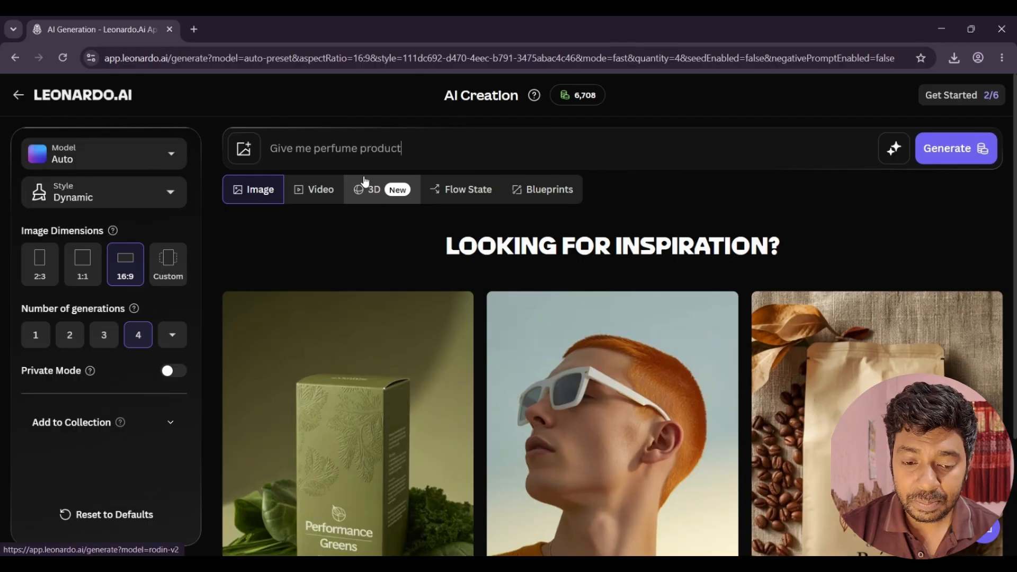
{"action": "type", "text": " design photo for video a"}
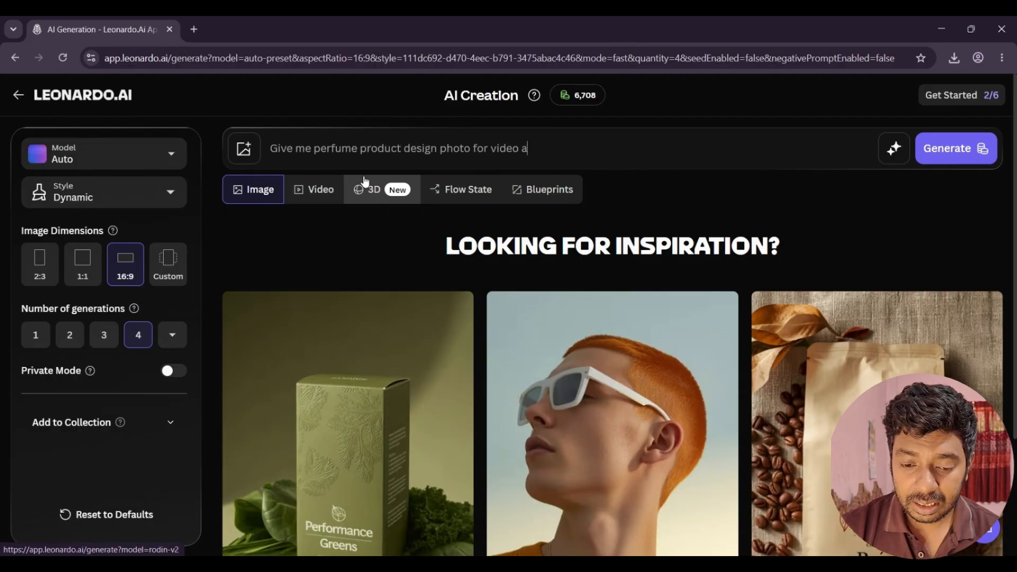
{"action": "type", "text": "ds product name \"Re"}
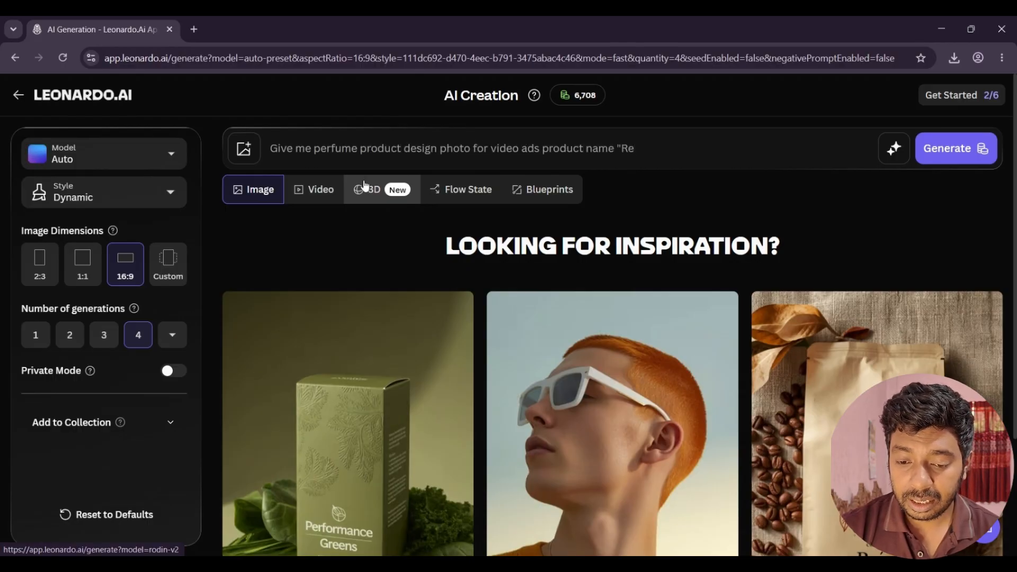
{"action": "type", "text": "loxi\""}
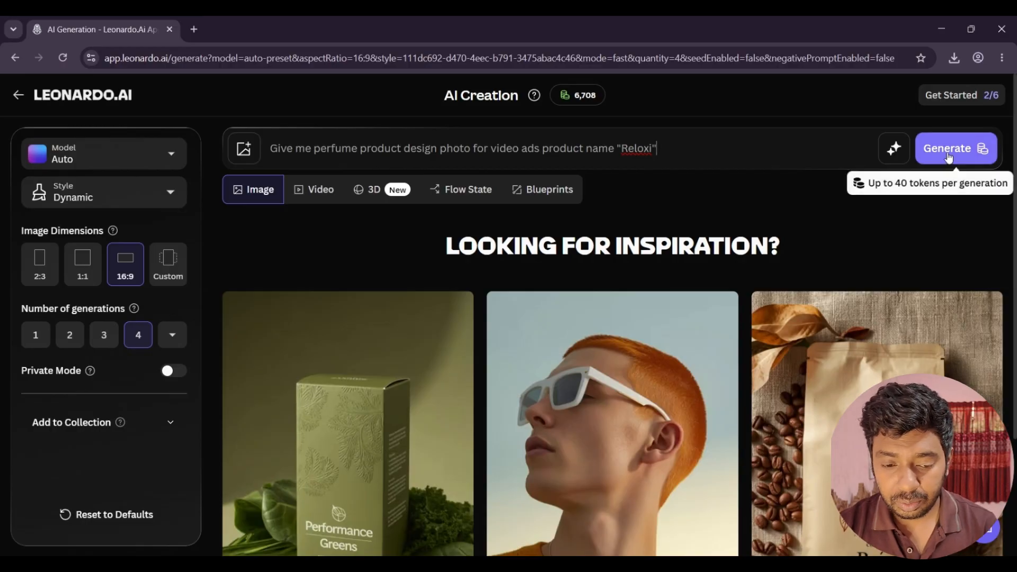
{"action": "scroll", "coordinate": [145, 382], "scroll_direction": "down", "scroll_amount": 3}
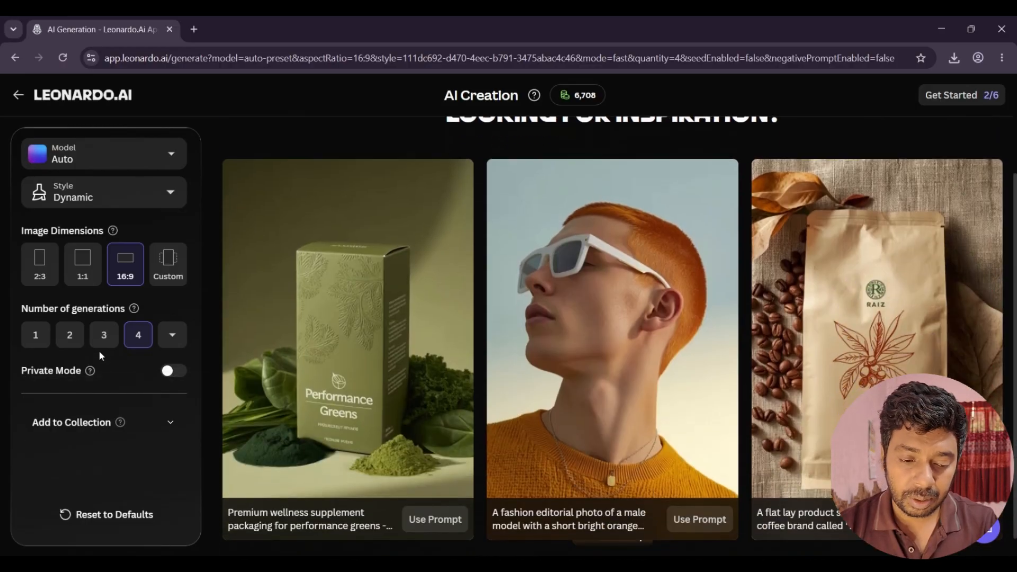
{"action": "scroll", "coordinate": [99, 349], "scroll_direction": "up", "scroll_amount": 3}
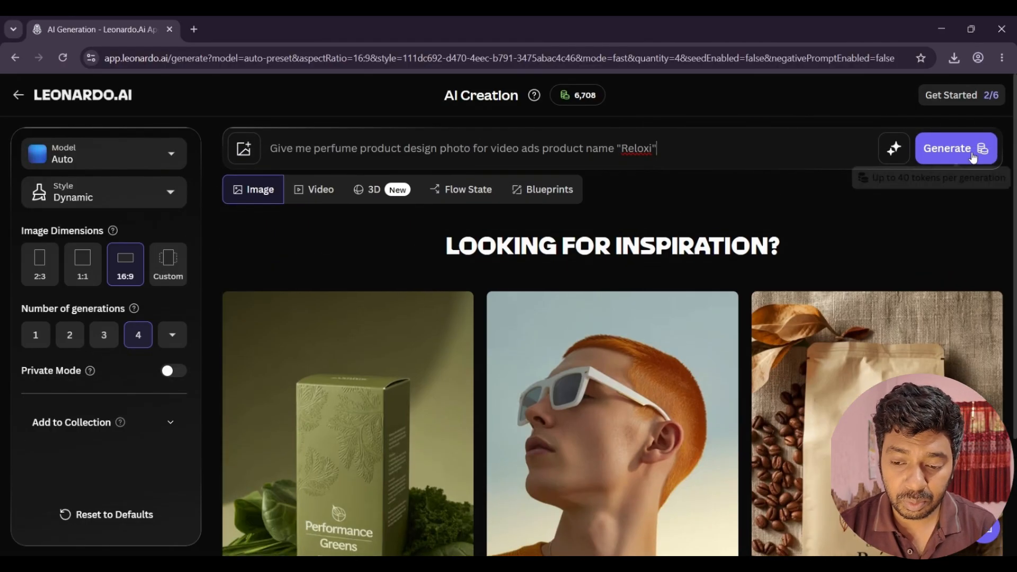
Choose the GPT Image 2 model, generate the perfume images and view the results
{"action": "left_click", "coordinate": [172, 156]}
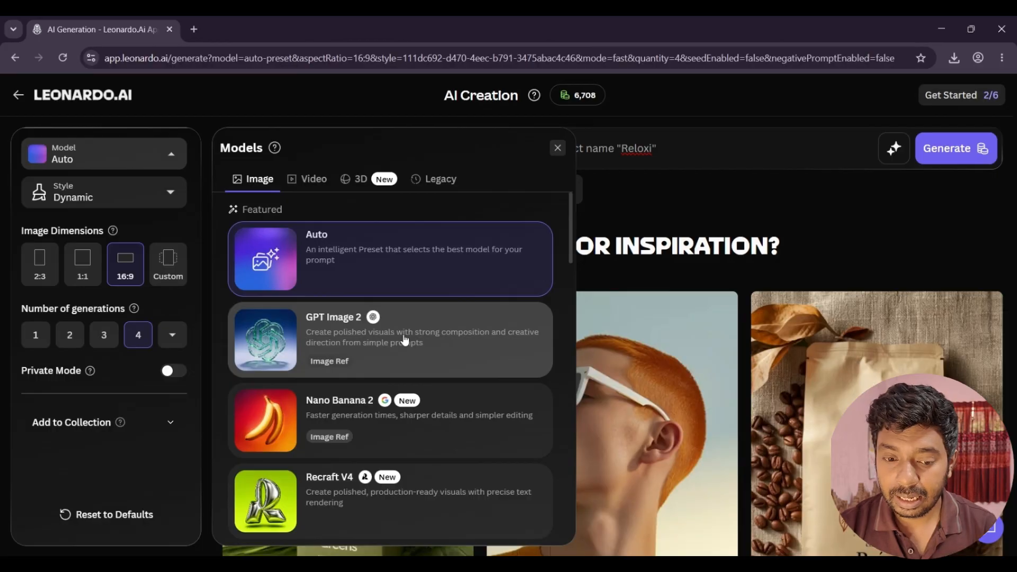
{"action": "left_click", "coordinate": [406, 339]}
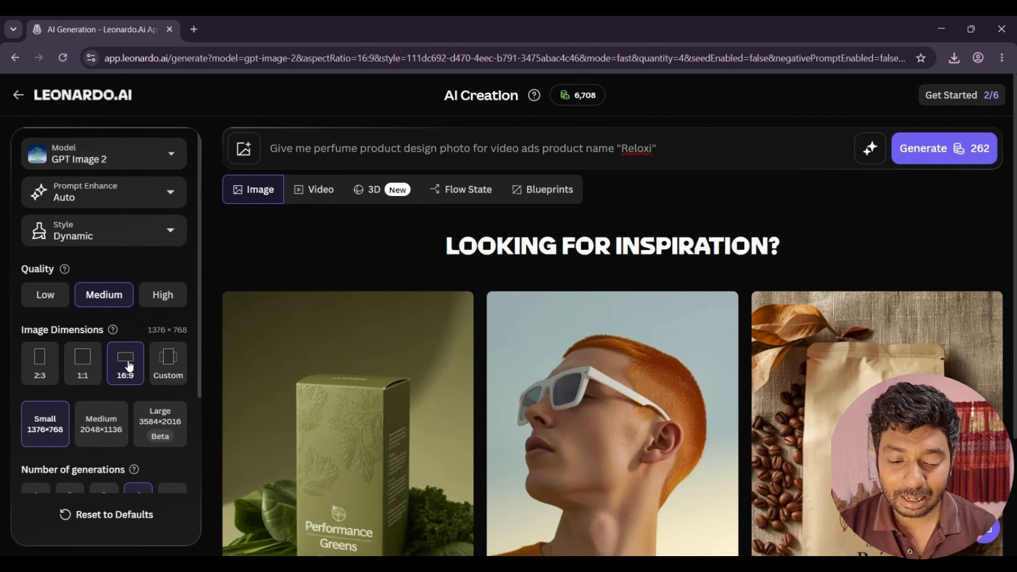
{"action": "scroll", "coordinate": [114, 472], "scroll_direction": "down", "scroll_amount": 1}
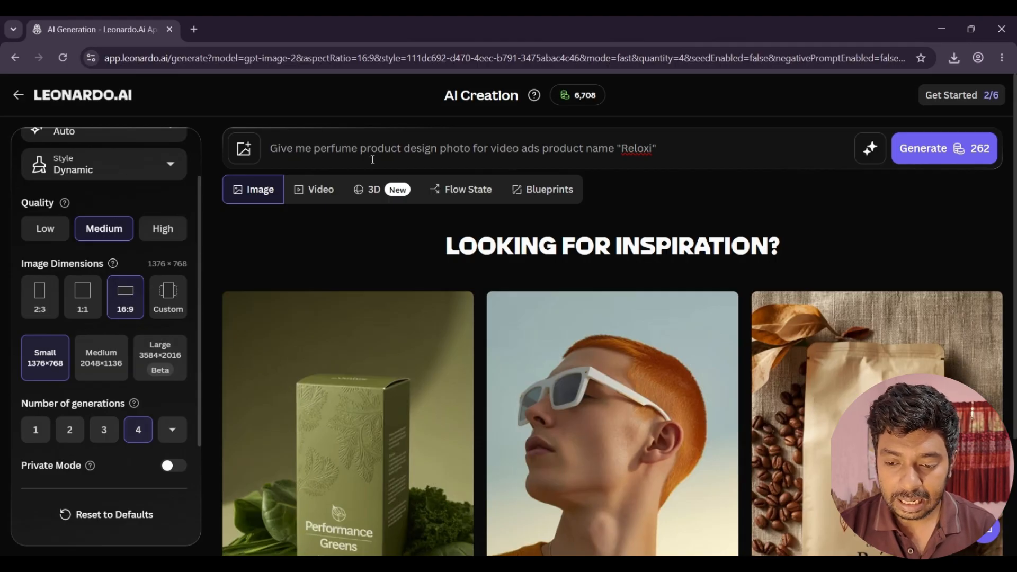
{"action": "left_click", "coordinate": [960, 151]}
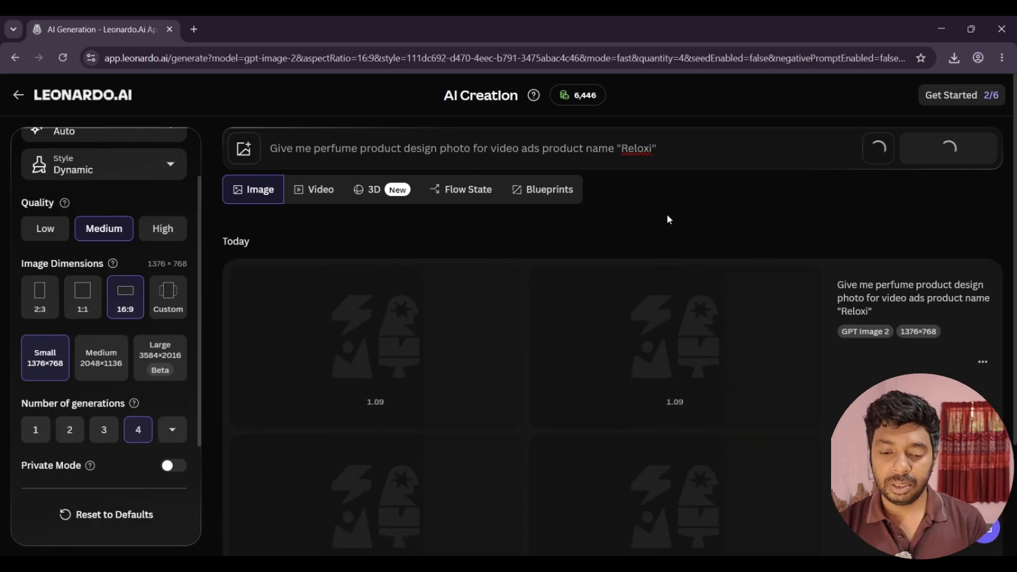
{"action": "scroll", "coordinate": [652, 228], "scroll_direction": "down", "scroll_amount": 2}
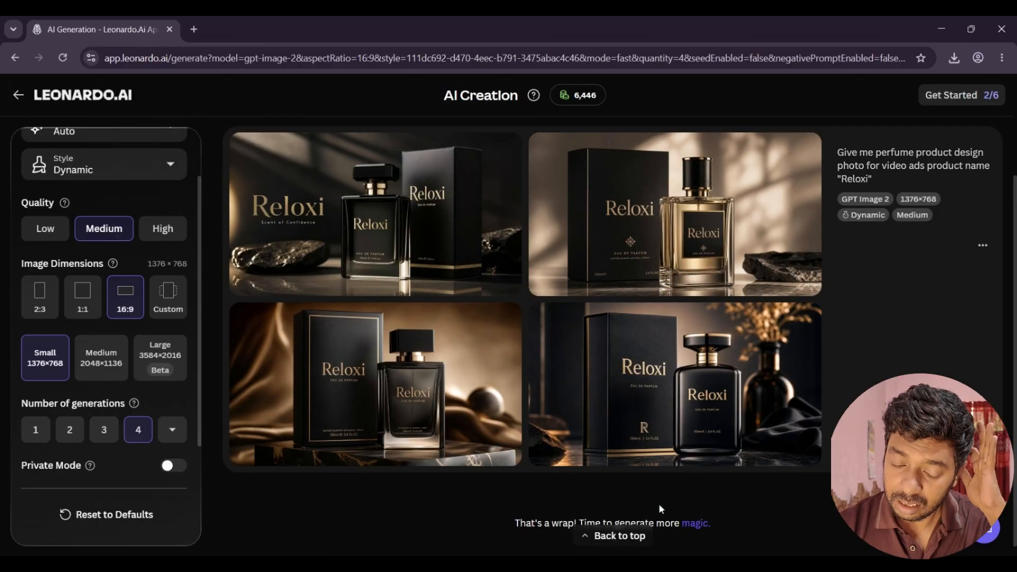
{"action": "mouse_move", "coordinate": [484, 282]}
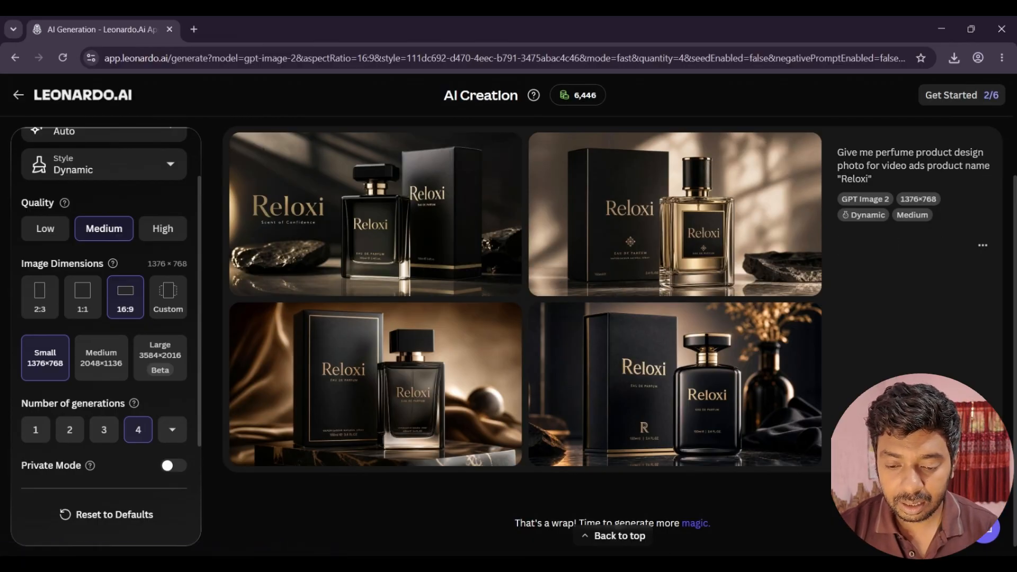
Switch to ChatGPT and, in a new chat, write 'give me products ads video prompt for product name "Rolexi" this a perfume product' without sending it
{"action": "left_click", "coordinate": [817, 532]}
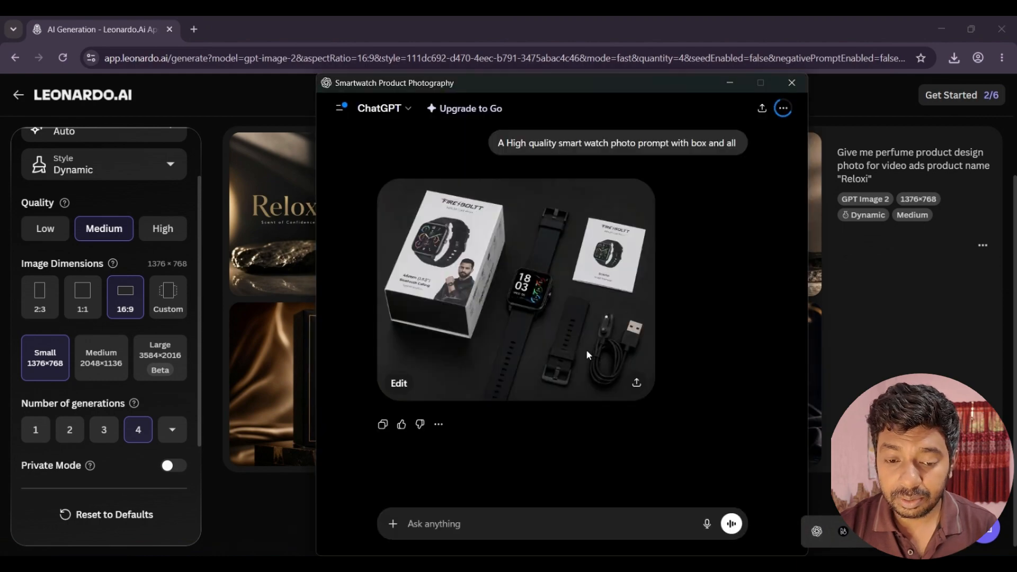
{"action": "left_click", "coordinate": [342, 108]}
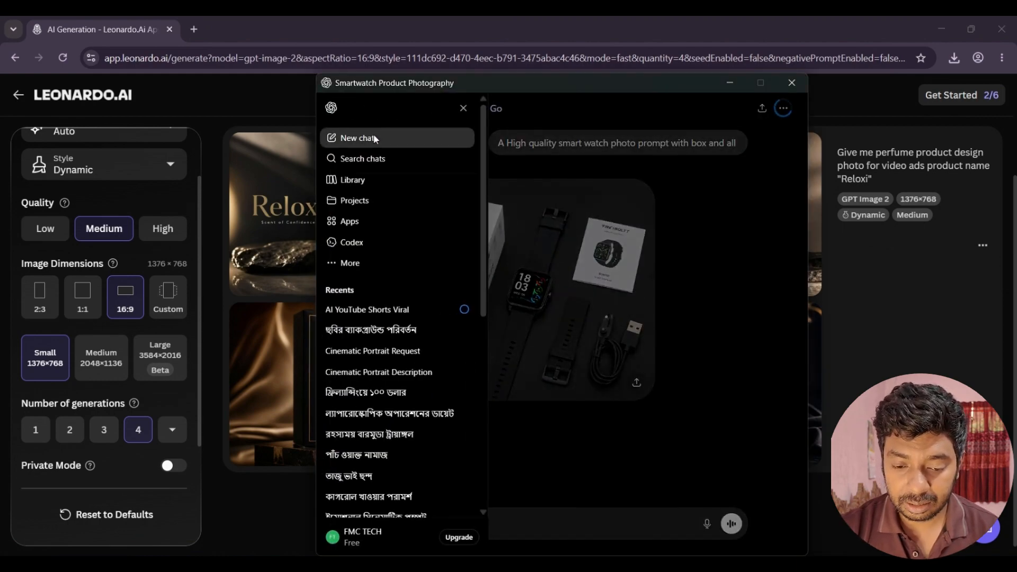
{"action": "left_click", "coordinate": [374, 137]}
{"action": "type", "text": "giv"}
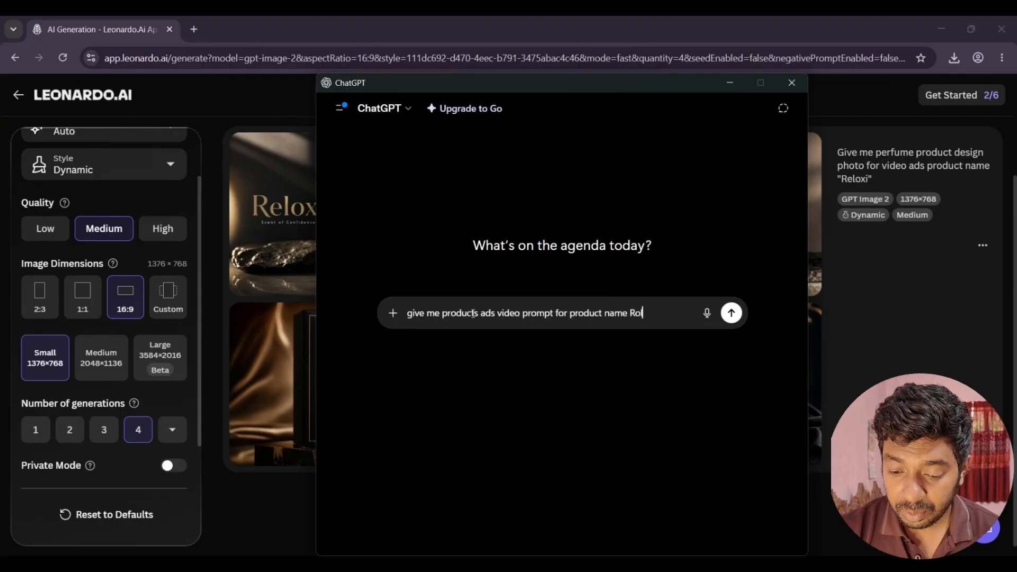
{"action": "type", "text": "s a perfume "}
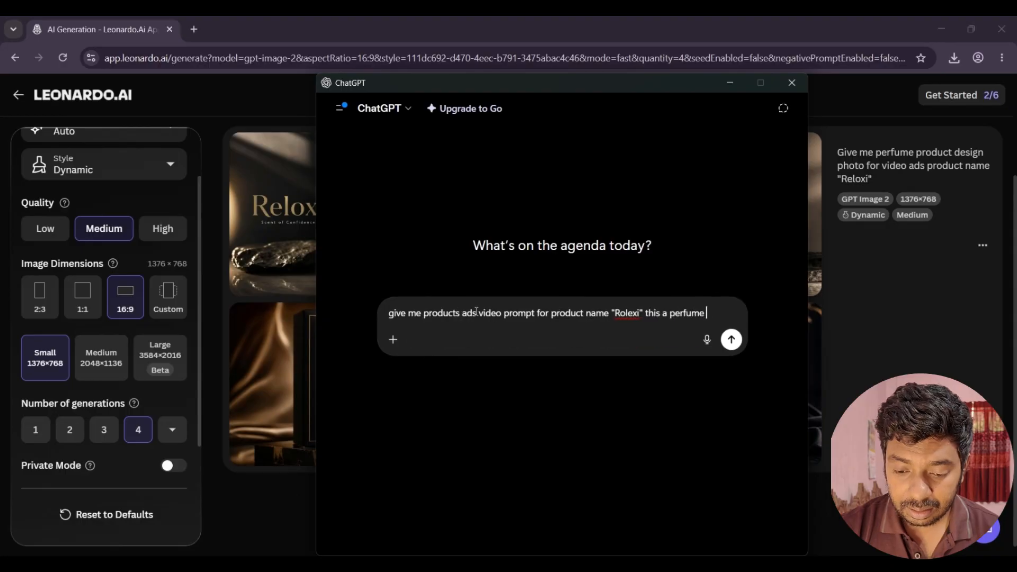
{"action": "type", "text": "product"}
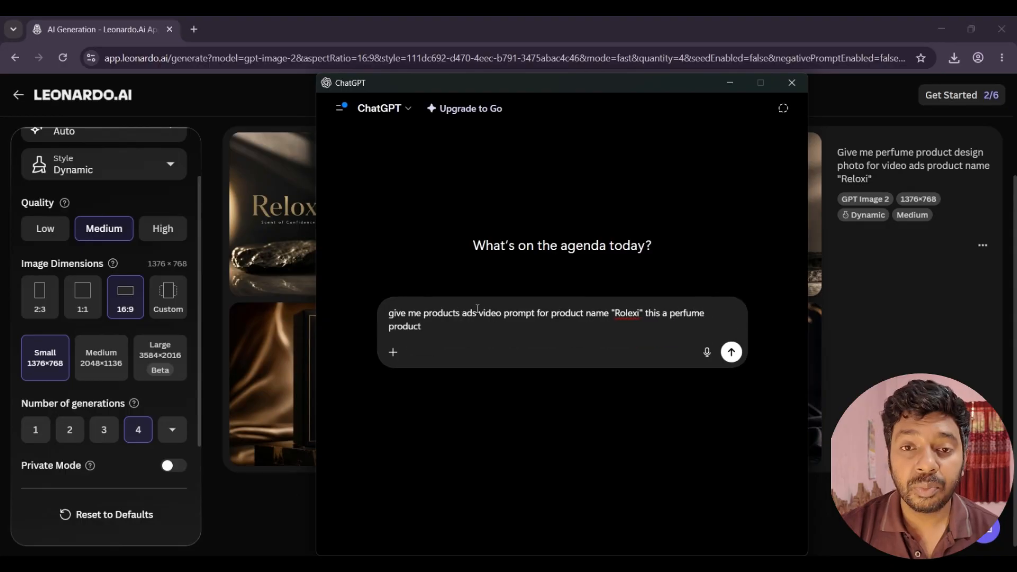
Download the first generated Reloxi image from Leonardo.Ai and attach it from the Downloads folder to the ChatGPT message
{"action": "left_click", "coordinate": [392, 352]}
{"action": "left_click", "coordinate": [430, 130]}
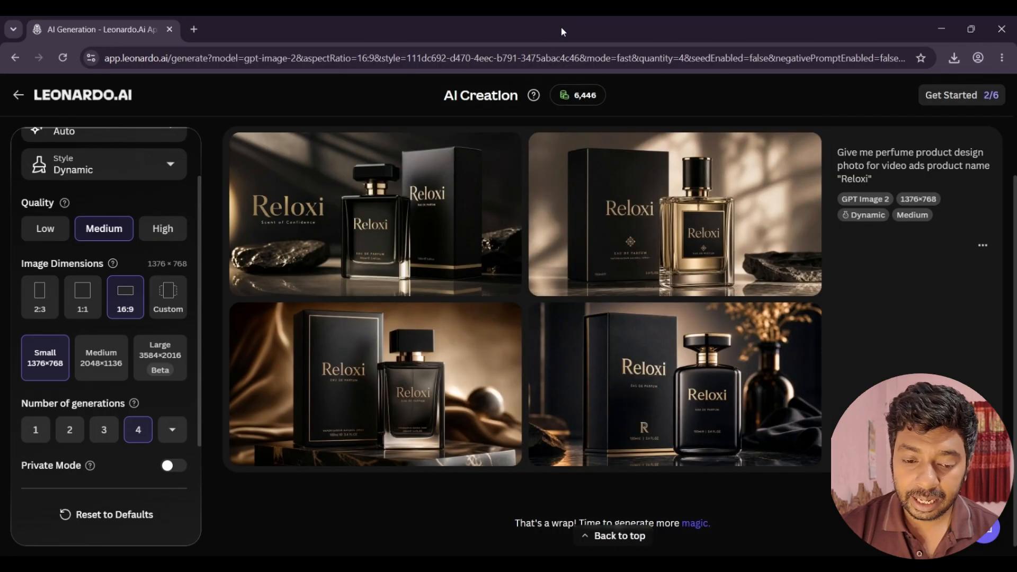
{"action": "left_click", "coordinate": [466, 159]}
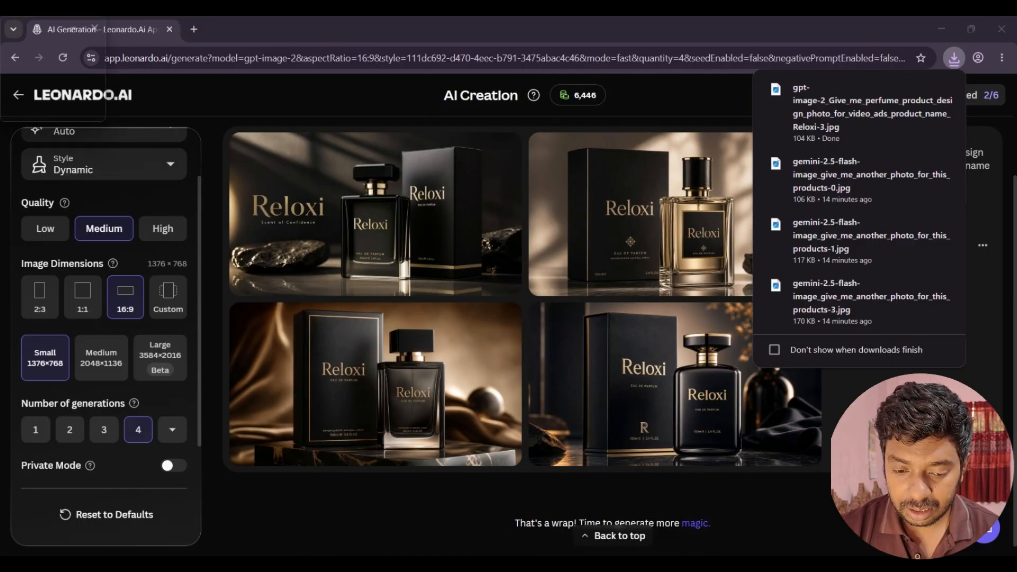
{"action": "left_click", "coordinate": [852, 568]}
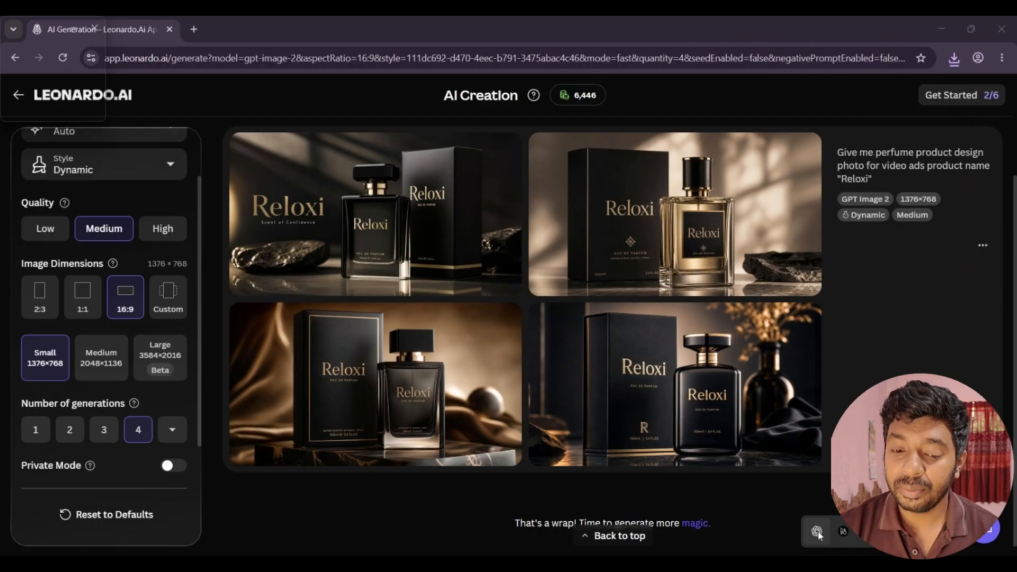
{"action": "left_click", "coordinate": [818, 532]}
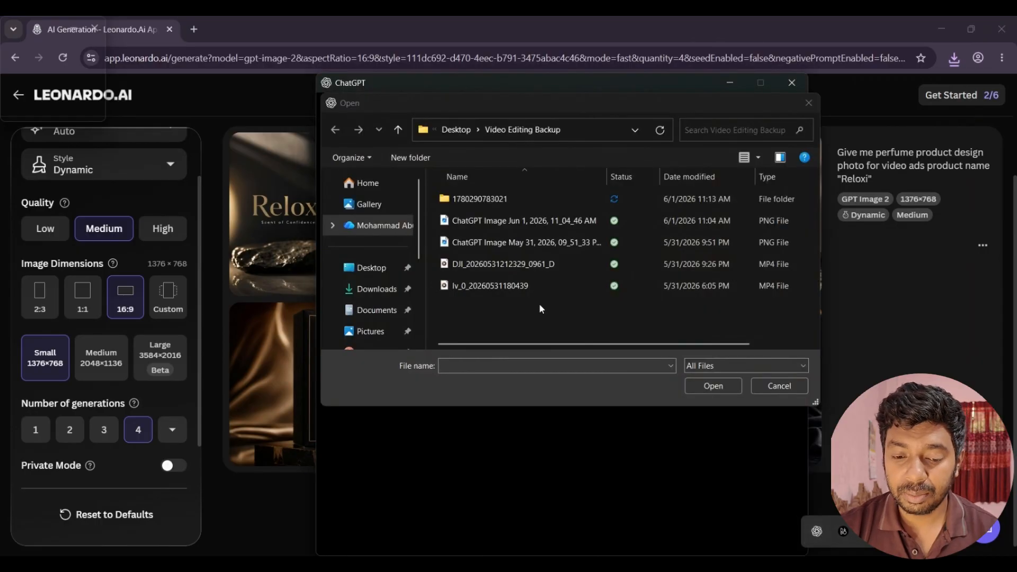
{"action": "left_click", "coordinate": [370, 289]}
{"action": "double_click", "coordinate": [527, 267]}
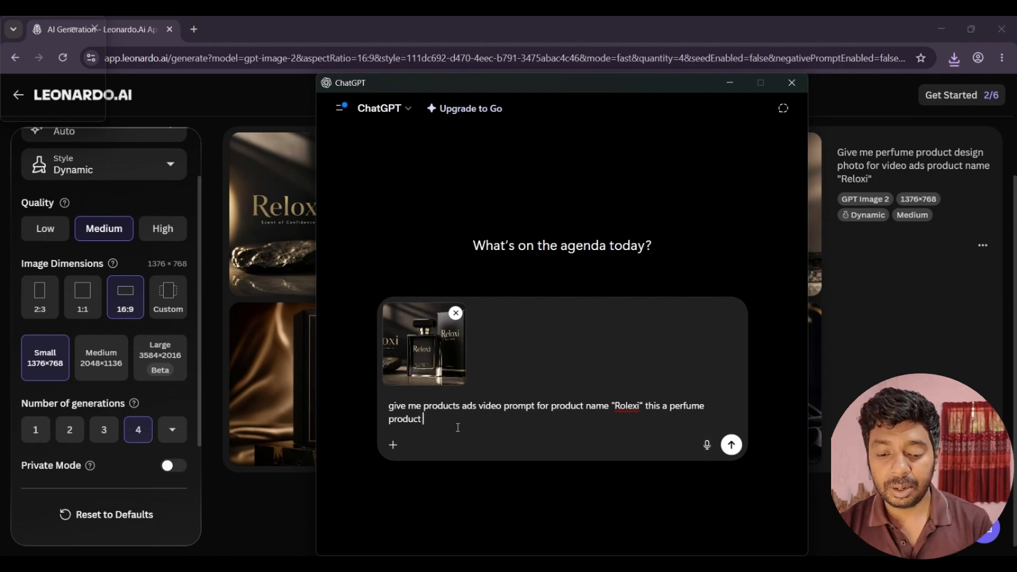
Extend the message with 'high quality video ads prompt please' and send it together with the attached image
{"action": "type", "text": "high qua"}
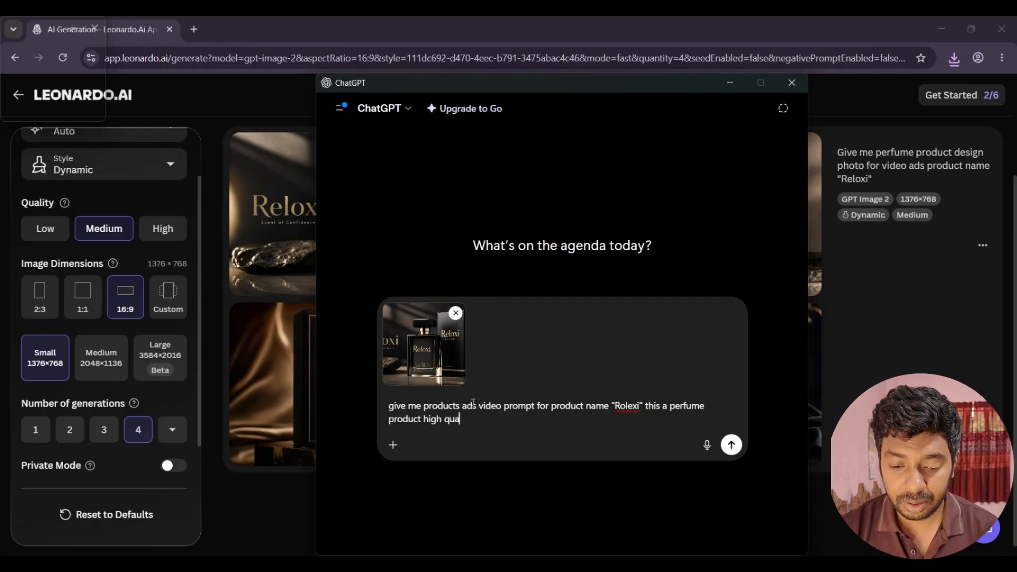
{"action": "type", "text": "lit"}
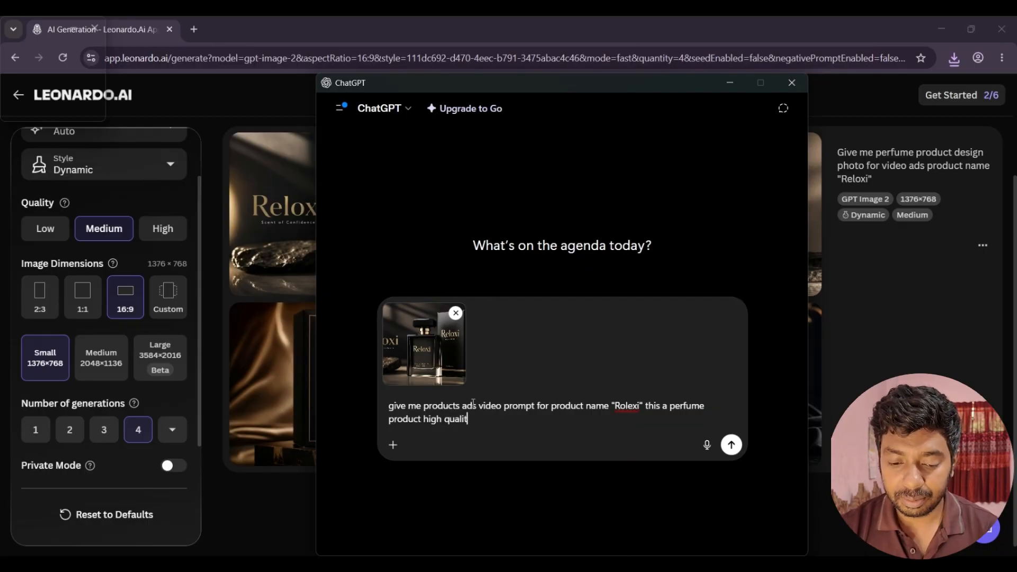
{"action": "type", "text": "y video ads prompt please"}
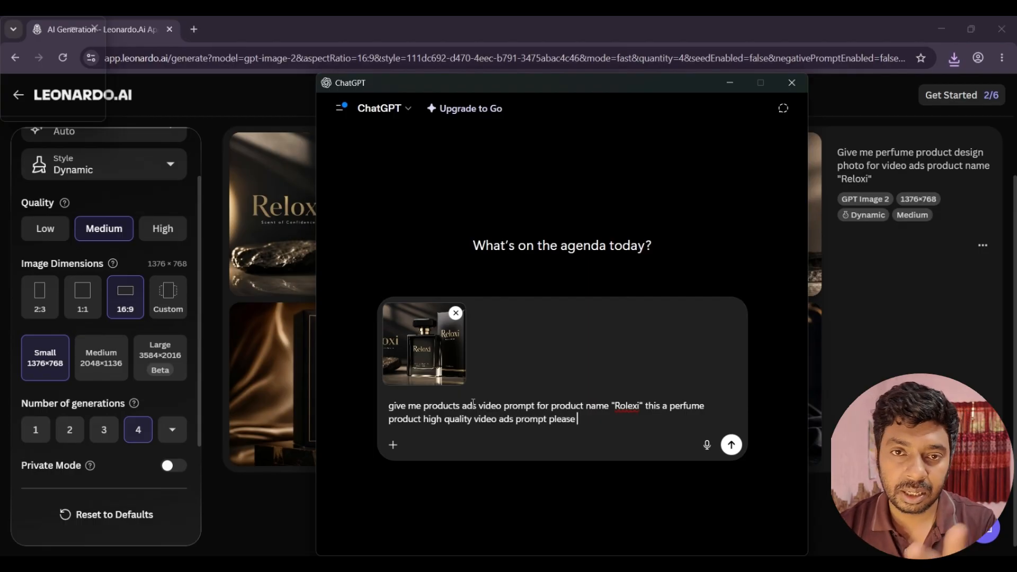
{"action": "key", "text": "Return"}
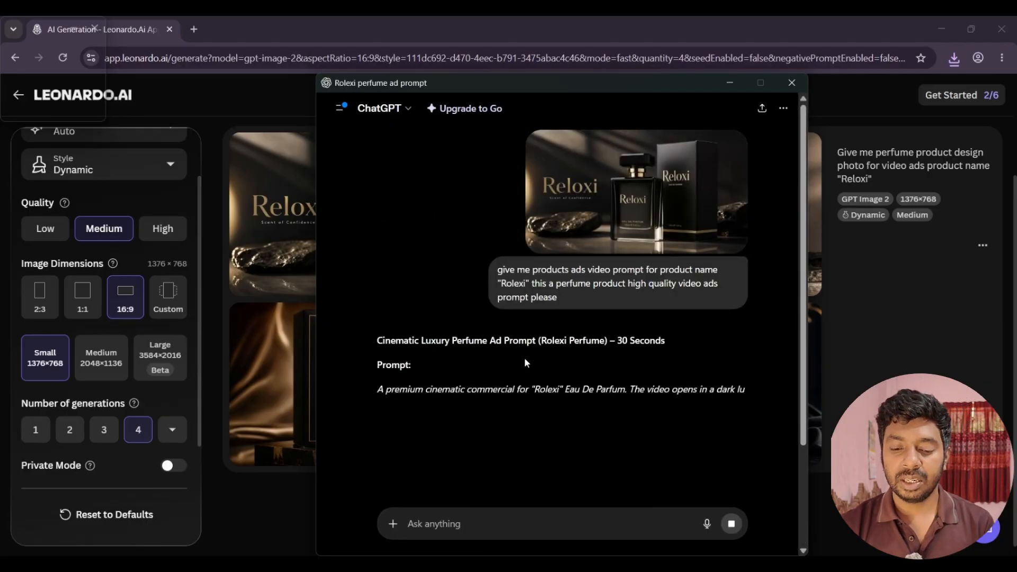
Select the video prompt in the reply, from 'A premium cinematic commercial' through 'Hollywood Luxury Aesthetic', for copying
{"action": "scroll", "coordinate": [565, 320], "scroll_direction": "down", "scroll_amount": 4}
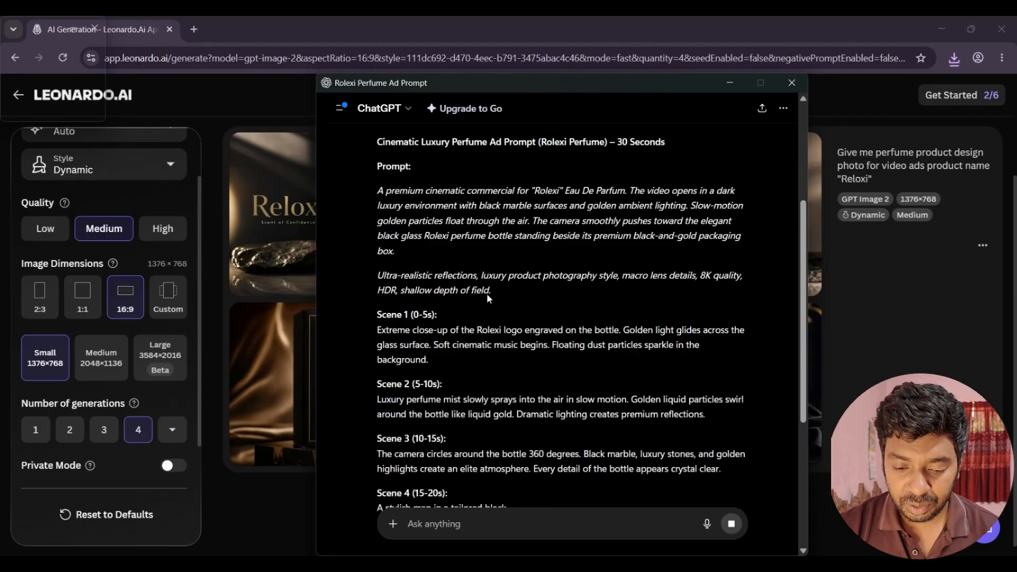
{"action": "left_click_drag", "start_coordinate": [374, 182], "coordinate": [509, 288]}
{"action": "scroll", "coordinate": [436, 275], "scroll_direction": "down", "scroll_amount": 4}
{"action": "scroll", "coordinate": [457, 284], "scroll_direction": "down", "scroll_amount": 3}
{"action": "scroll", "coordinate": [501, 366], "scroll_direction": "down", "scroll_amount": 7}
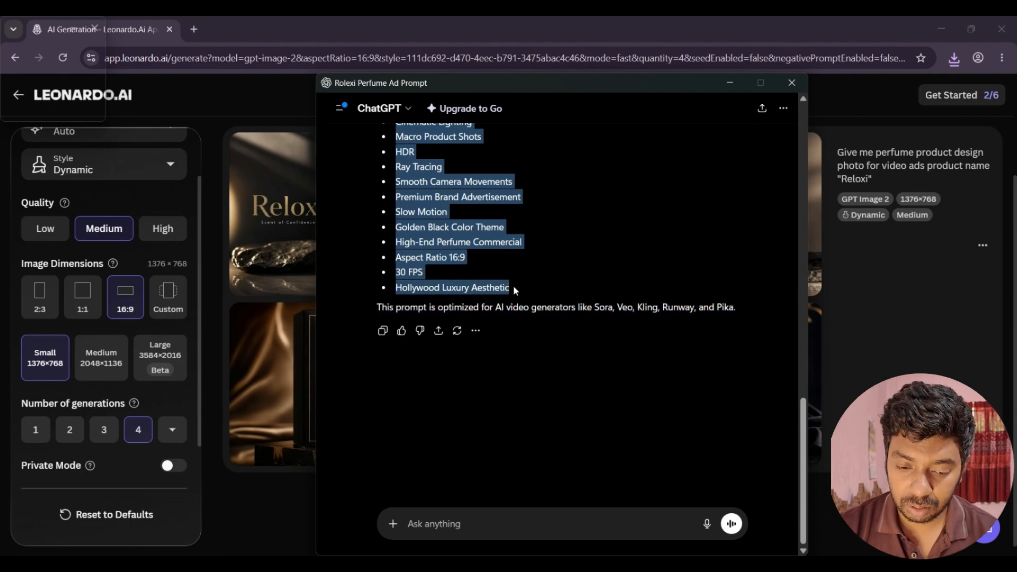
Switch back to Leonardo.Ai and download the other three generated Reloxi perfume images
{"action": "left_click", "coordinate": [493, 20]}
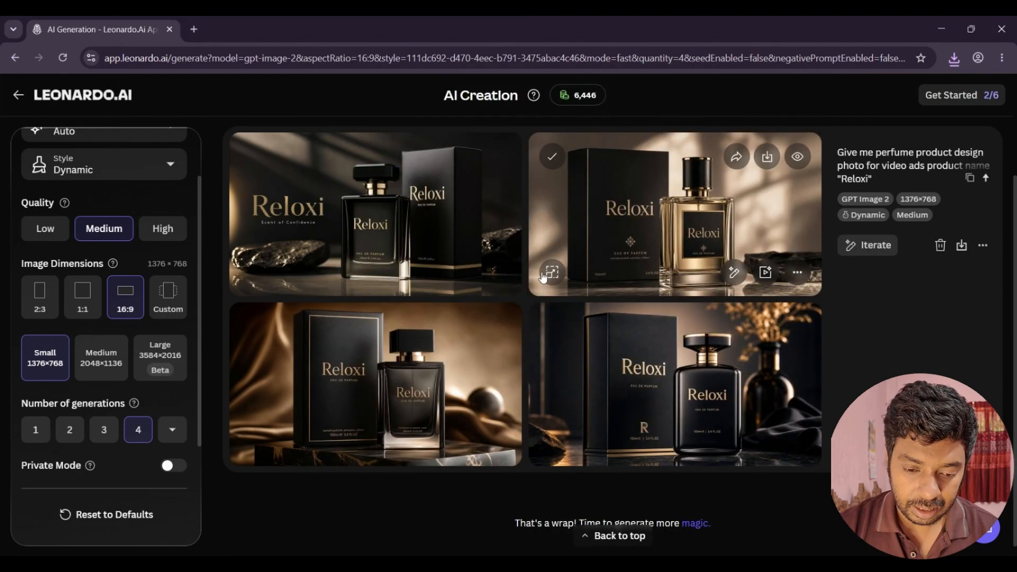
{"action": "scroll", "coordinate": [828, 356], "scroll_direction": "up", "scroll_amount": 3}
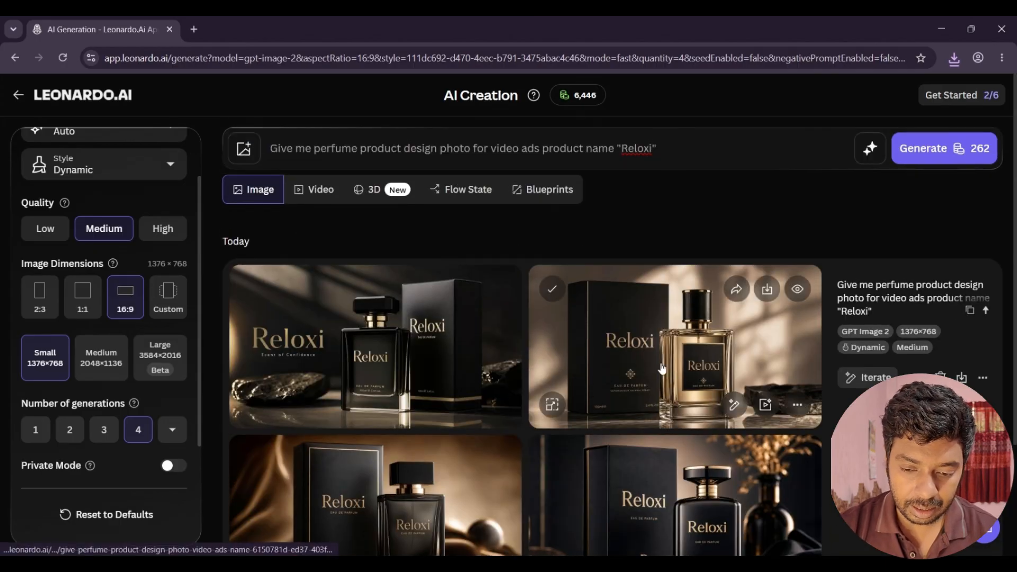
{"action": "left_click", "coordinate": [768, 290]}
{"action": "scroll", "coordinate": [569, 318], "scroll_direction": "down", "scroll_amount": 3}
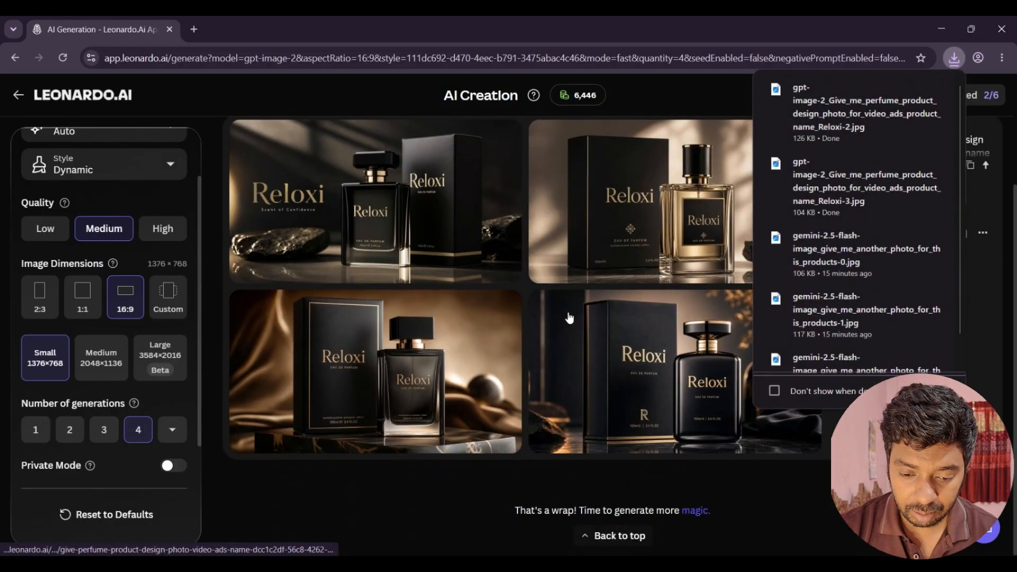
{"action": "left_click", "coordinate": [470, 317]}
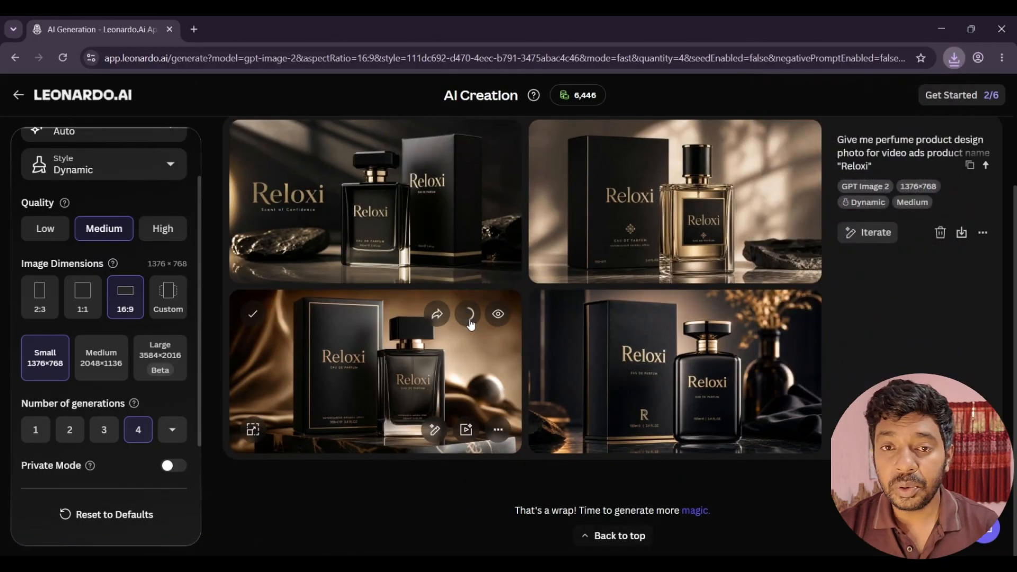
{"action": "left_click", "coordinate": [768, 315]}
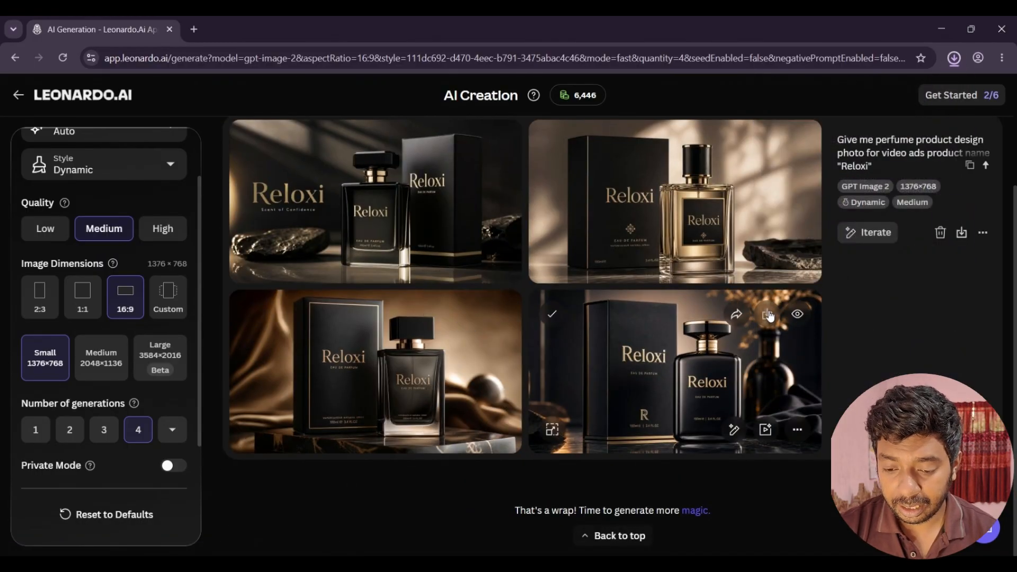
Switch to video generation with the Seedance 2.0 Fast model and set the duration to 15 seconds
{"action": "scroll", "coordinate": [583, 318], "scroll_direction": "up", "scroll_amount": 3}
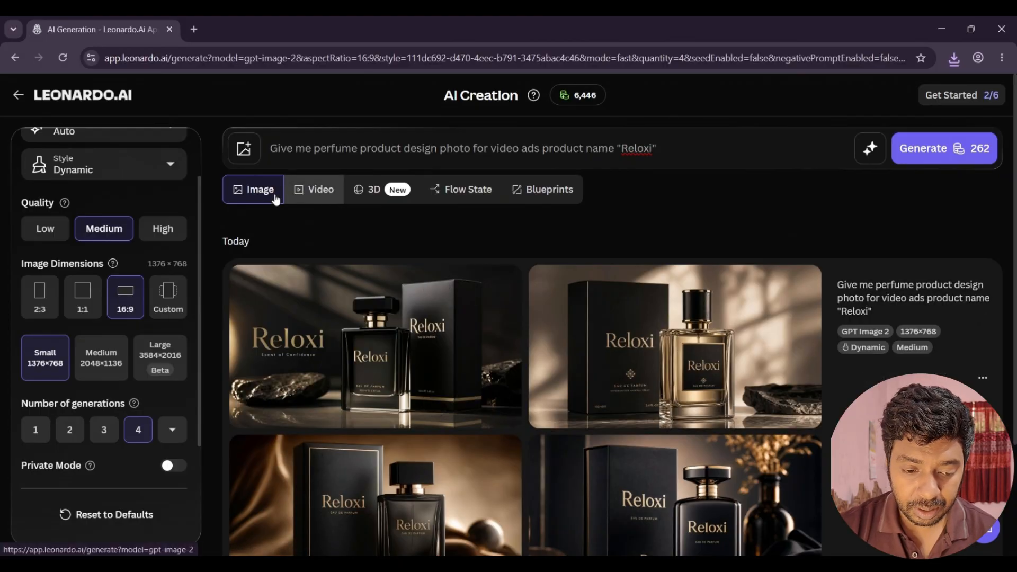
{"action": "left_click", "coordinate": [321, 194]}
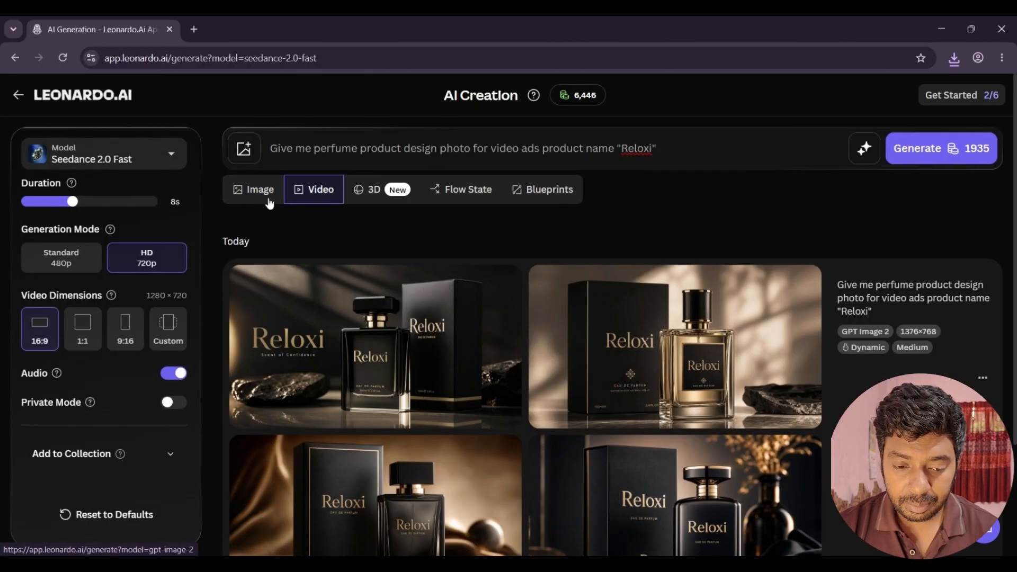
{"action": "left_click", "coordinate": [163, 161]}
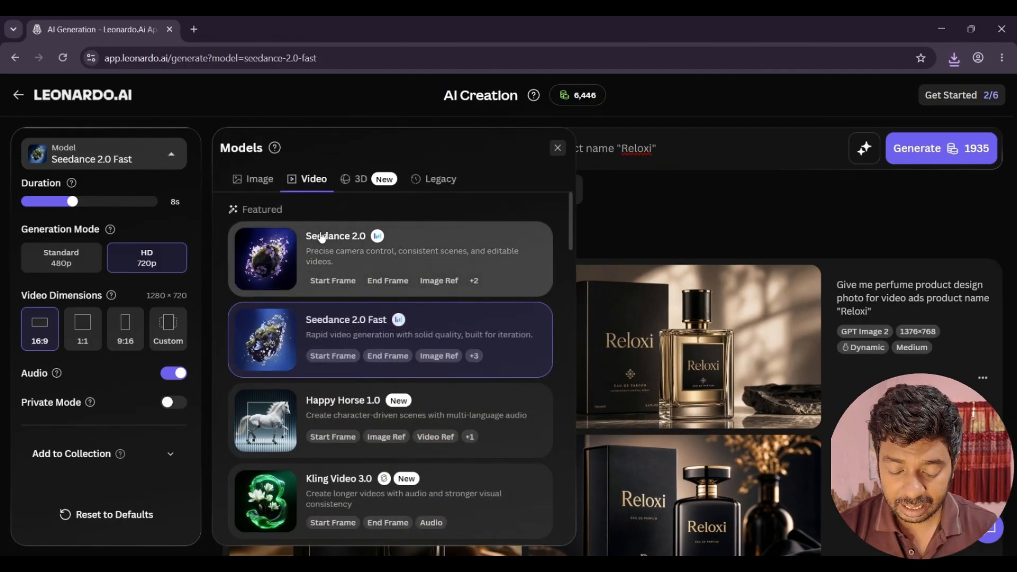
{"action": "scroll", "coordinate": [335, 419], "scroll_direction": "down", "scroll_amount": 15}
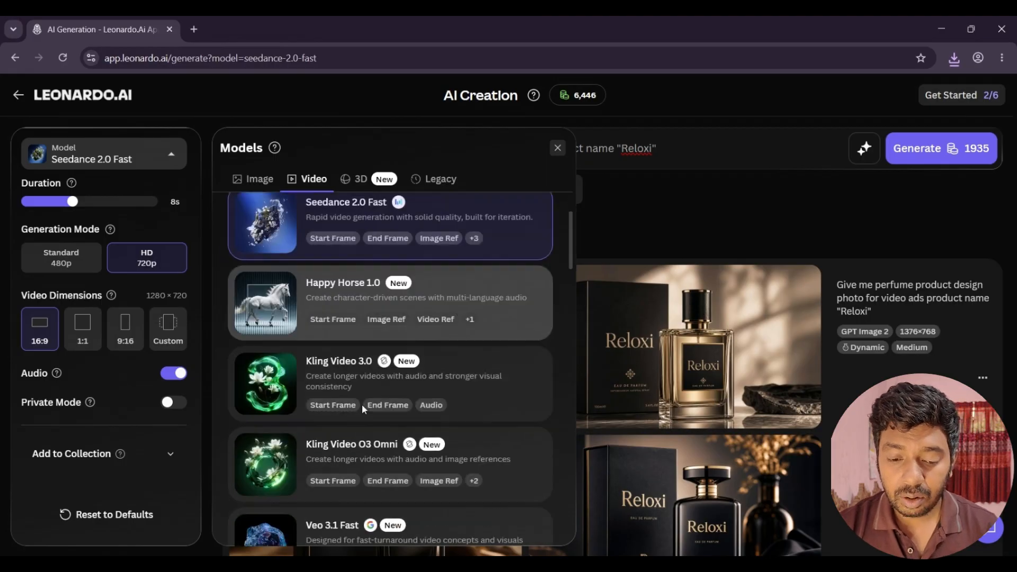
{"action": "scroll", "coordinate": [359, 411], "scroll_direction": "down", "scroll_amount": 6}
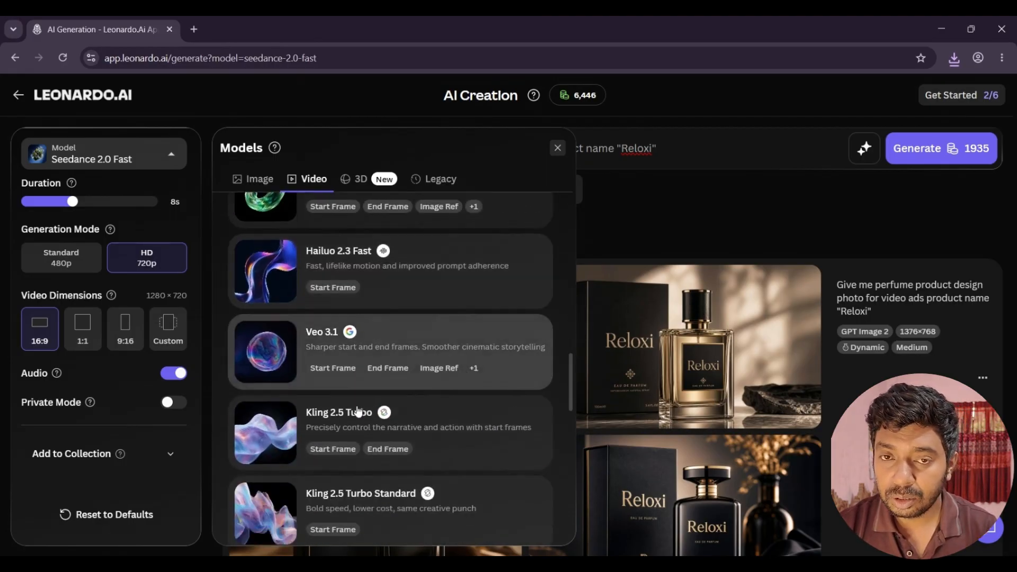
{"action": "scroll", "coordinate": [363, 411], "scroll_direction": "up", "scroll_amount": 12}
{"action": "scroll", "coordinate": [365, 409], "scroll_direction": "up", "scroll_amount": 5}
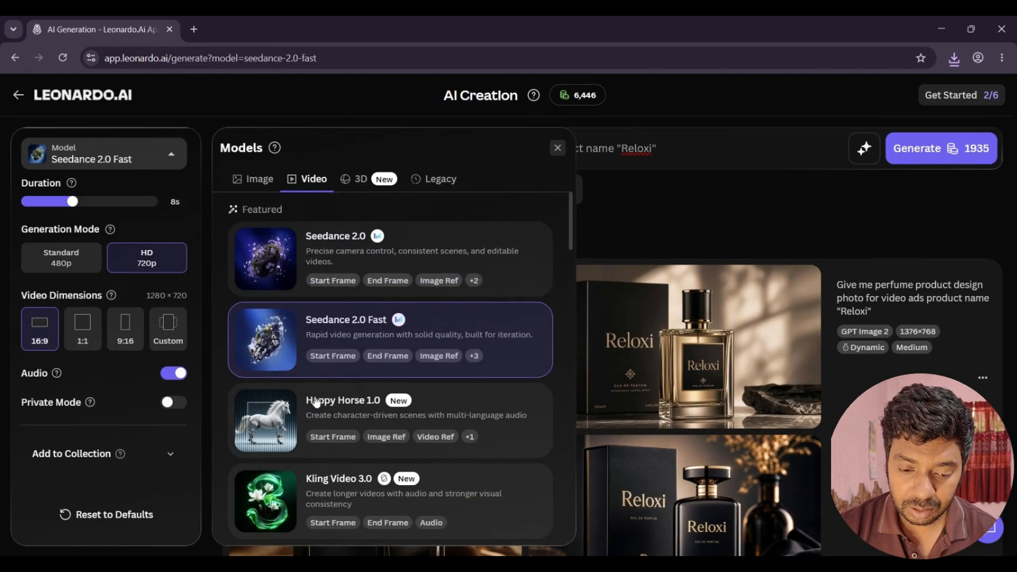
{"action": "left_click", "coordinate": [319, 332]}
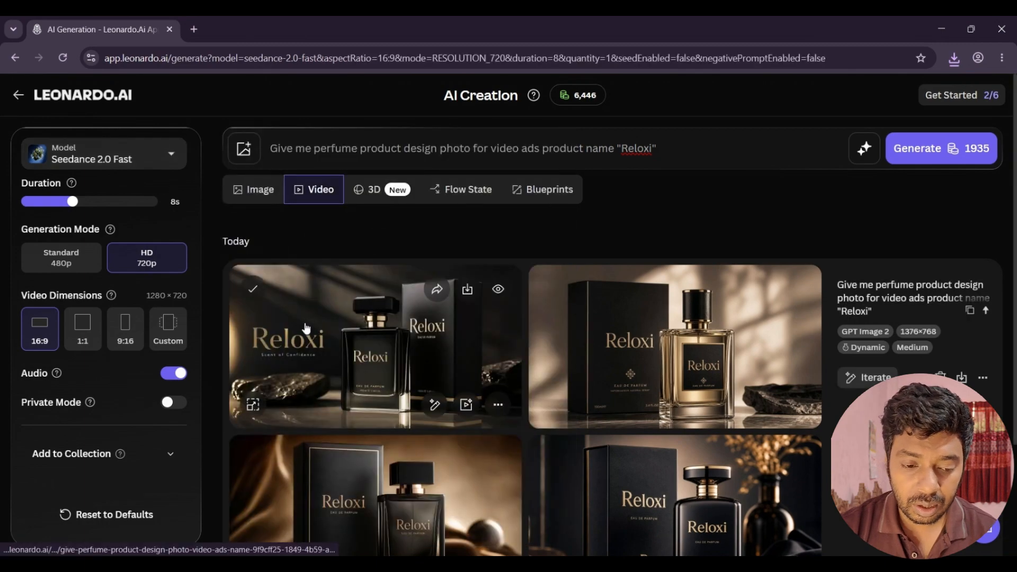
{"action": "left_click_drag", "start_coordinate": [73, 203], "coordinate": [166, 207]}
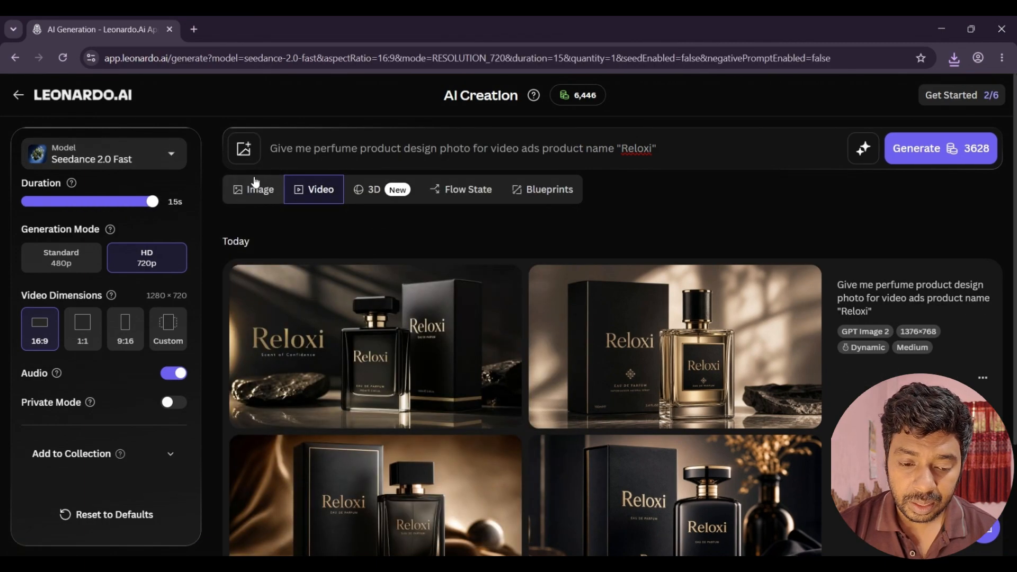
Upload the four downloaded Reloxi perfume images from the Downloads folder as image references for the video
{"action": "left_click", "coordinate": [240, 158]}
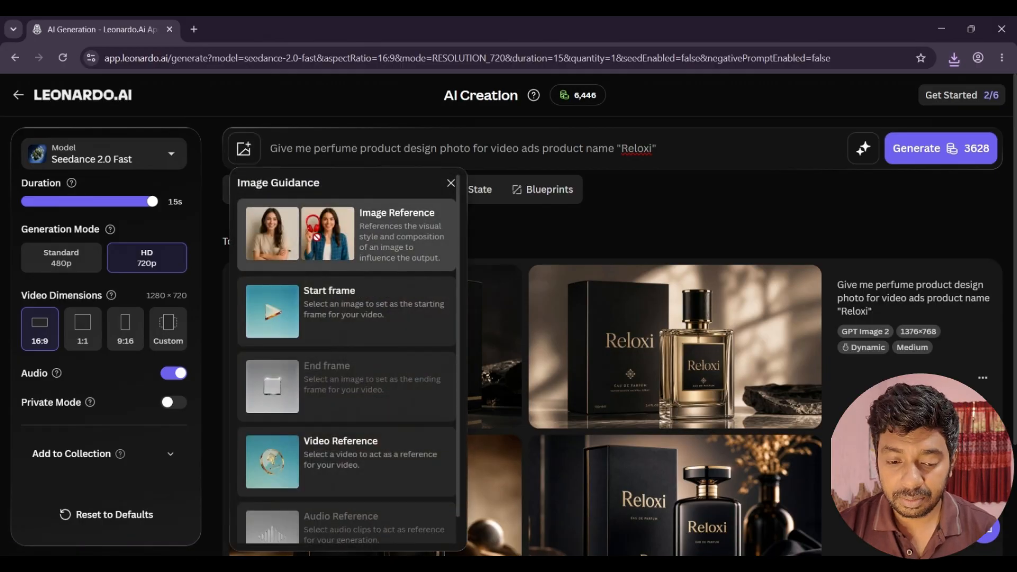
{"action": "left_click", "coordinate": [318, 240]}
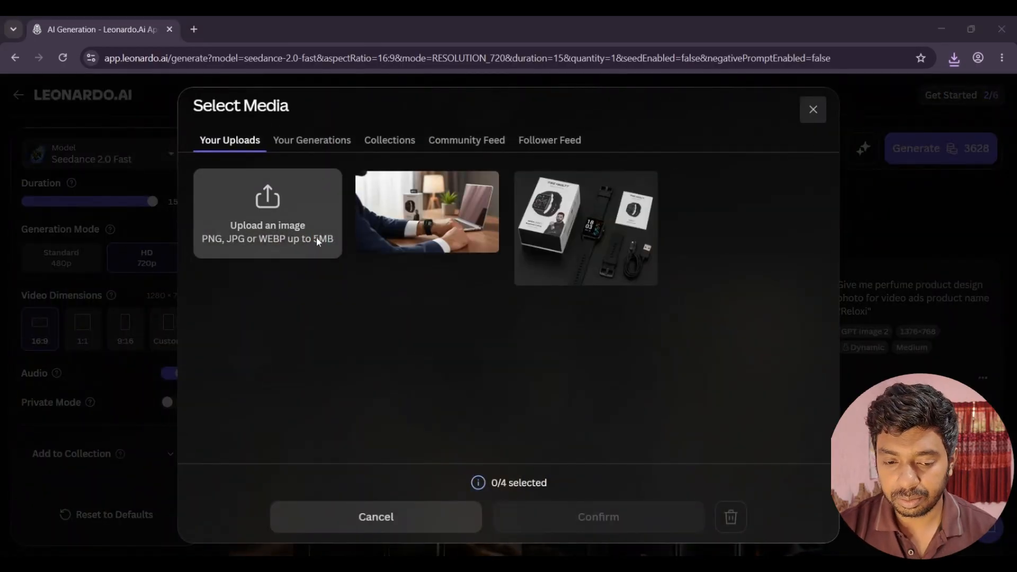
{"action": "left_click", "coordinate": [317, 238]}
{"action": "scroll", "coordinate": [122, 217], "scroll_direction": "down", "scroll_amount": 1}
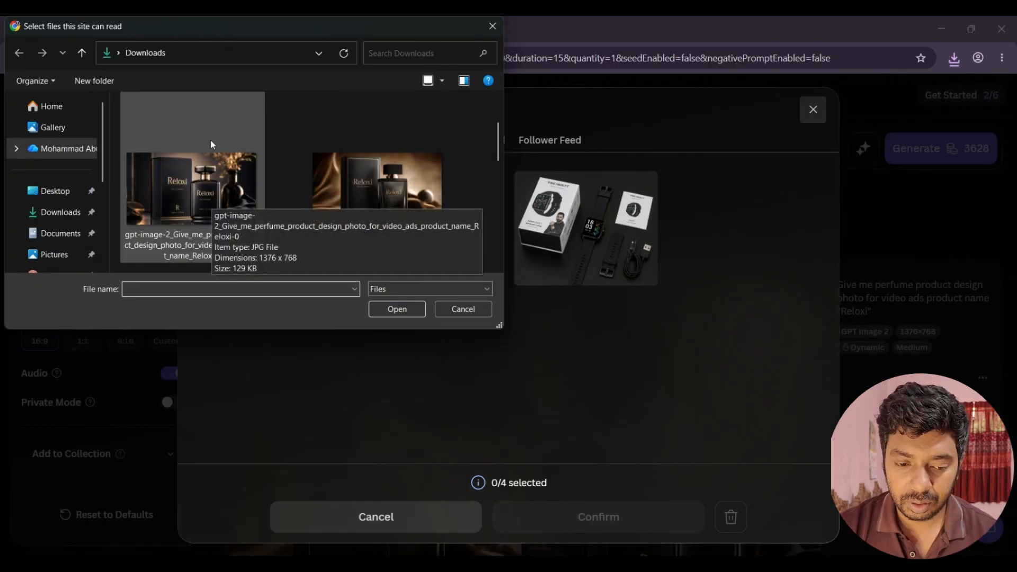
{"action": "double_click", "coordinate": [215, 188]}
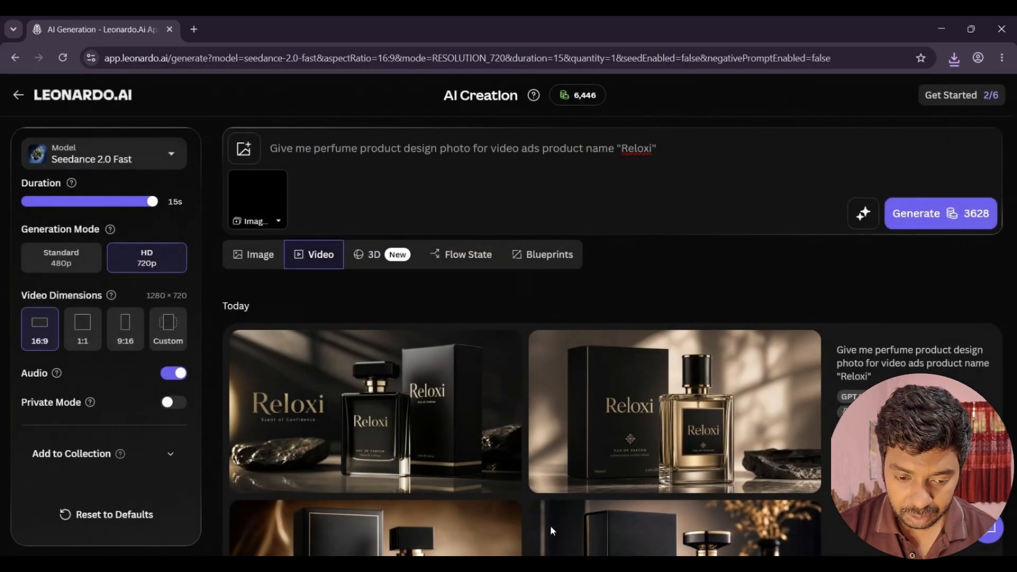
{"action": "left_click", "coordinate": [269, 205]}
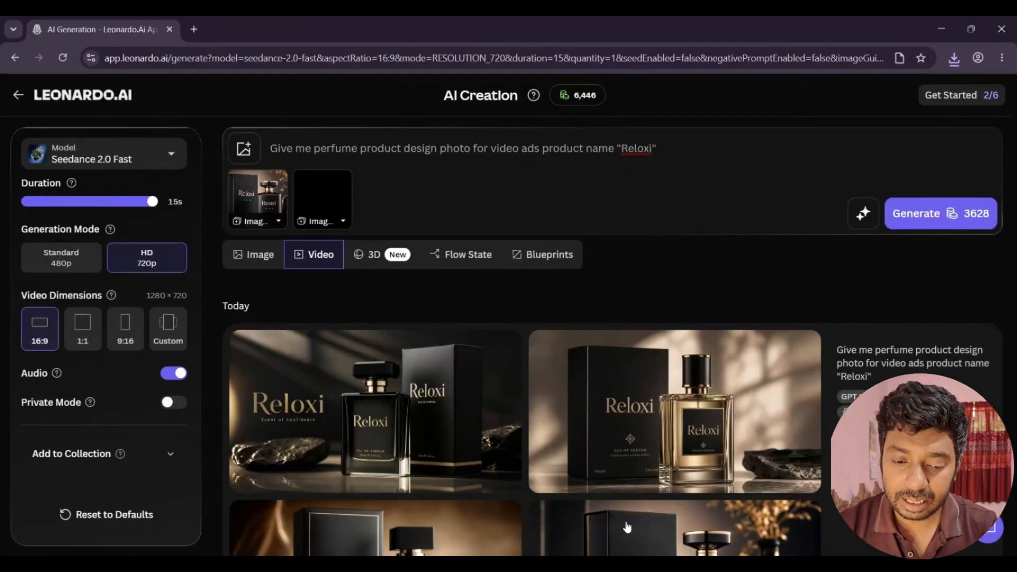
{"action": "left_click", "coordinate": [313, 218]}
{"action": "left_click", "coordinate": [313, 233]}
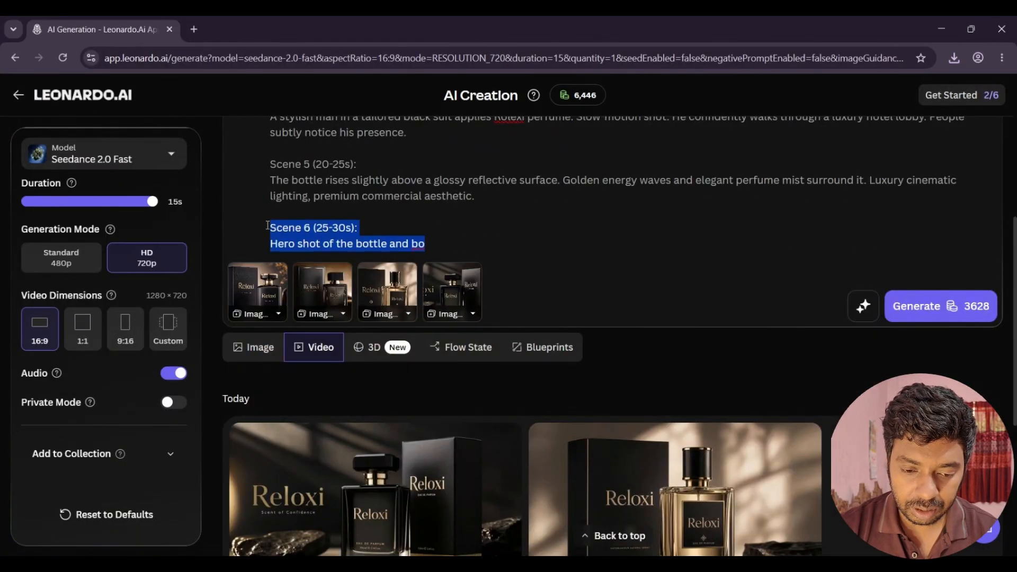
Use the copied ChatGPT video prompt without the cut-off Scene 6 (25-30s) text and generate the video
{"action": "key", "text": "BackSpace"}
{"action": "scroll", "coordinate": [529, 321], "scroll_direction": "down", "scroll_amount": 1}
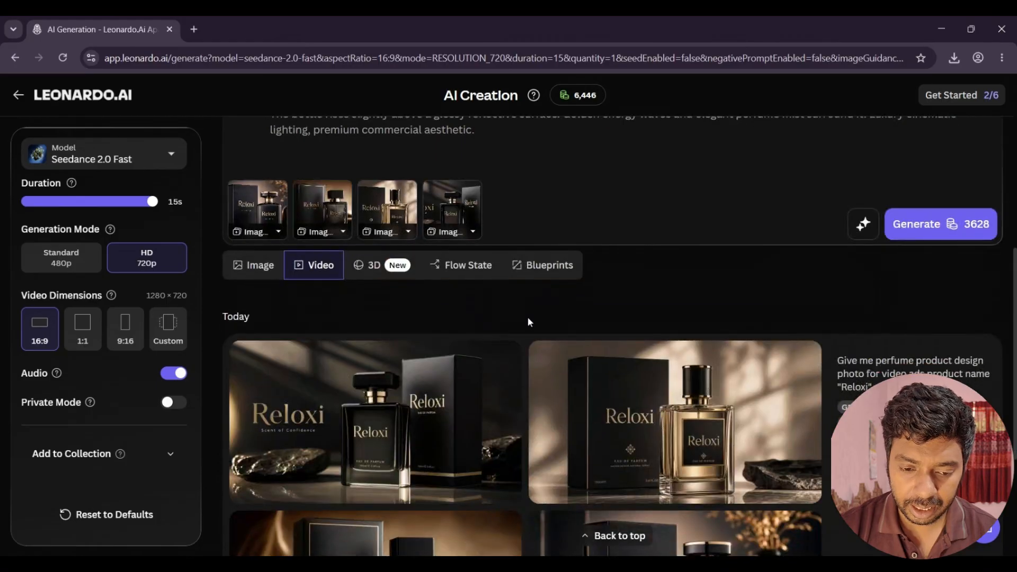
{"action": "scroll", "coordinate": [509, 260], "scroll_direction": "up", "scroll_amount": 1}
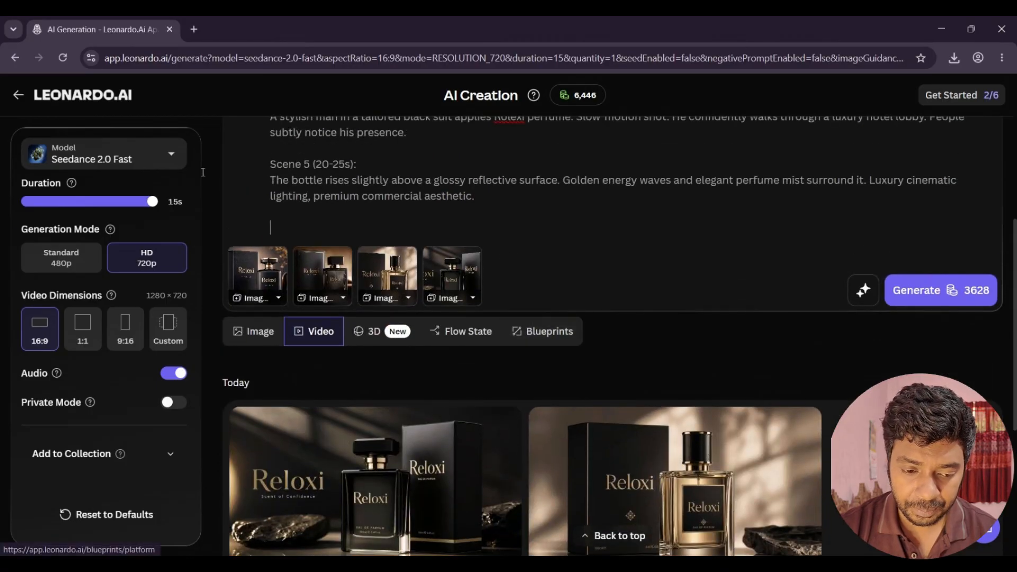
{"action": "scroll", "coordinate": [892, 308], "scroll_direction": "up", "scroll_amount": 5}
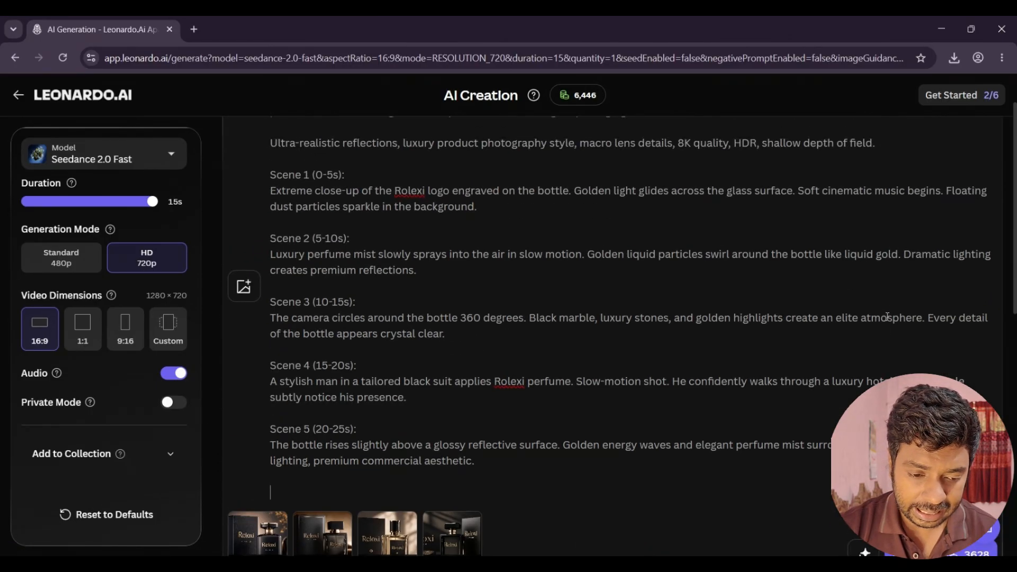
{"action": "scroll", "coordinate": [615, 337], "scroll_direction": "down", "scroll_amount": 3}
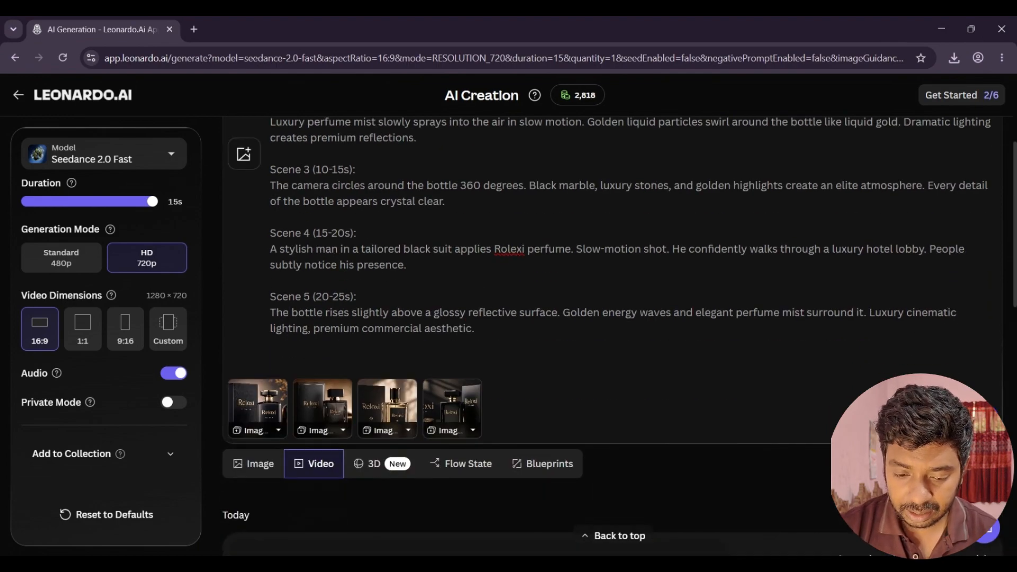
Download the generated Reloxi perfume ad video
{"action": "scroll", "coordinate": [748, 345], "scroll_direction": "down", "scroll_amount": 6}
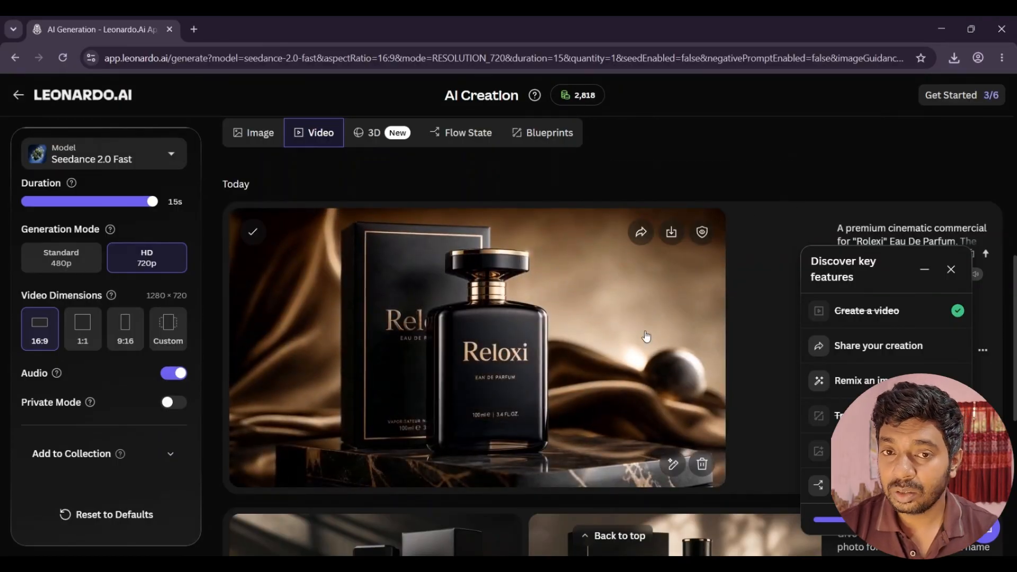
{"action": "left_click", "coordinate": [672, 234]}
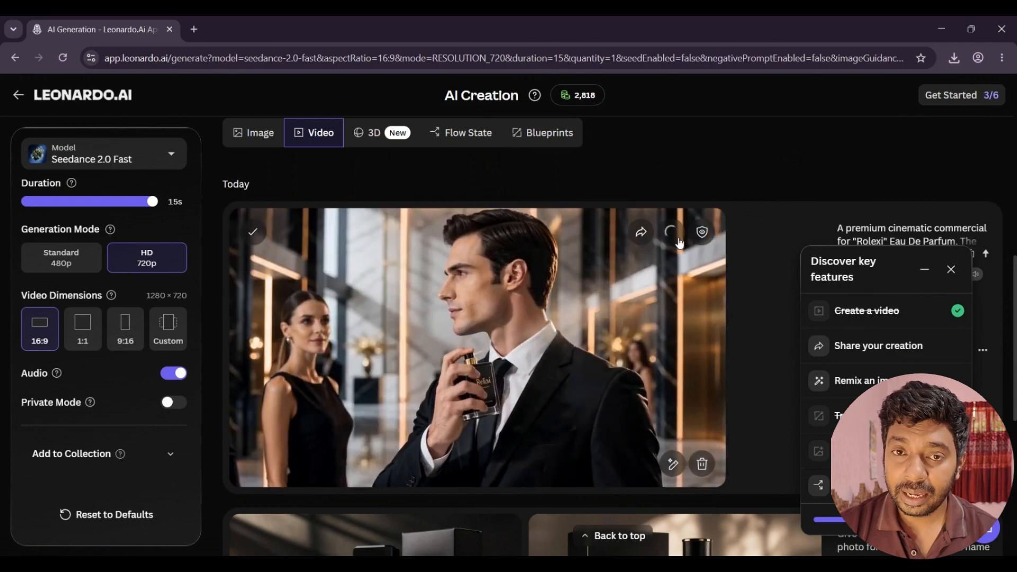